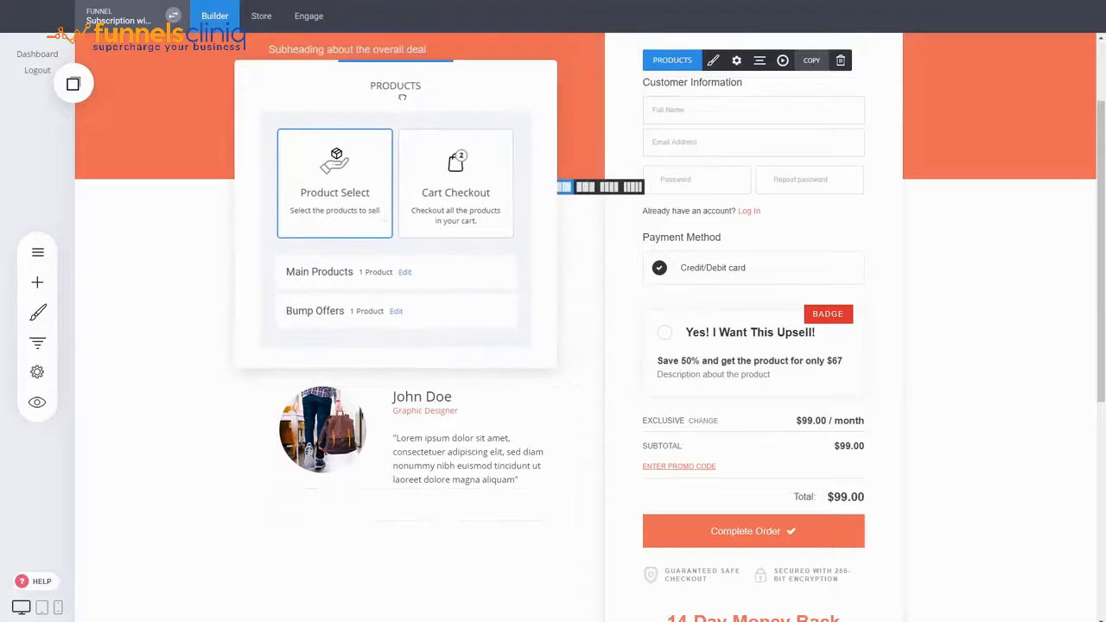
Step: Open the checkout's bump offers and review the form for adding a new bump without saving it
{"action": "left_click", "coordinate": [396, 312]}
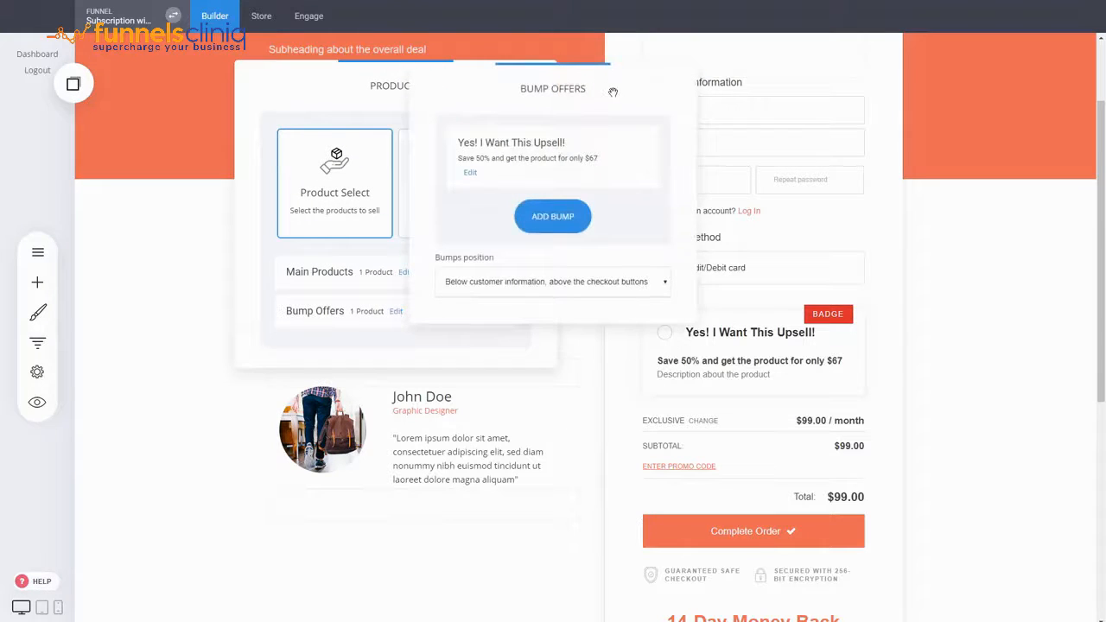
{"action": "left_click_drag", "start_coordinate": [612, 92], "coordinate": [356, 231]}
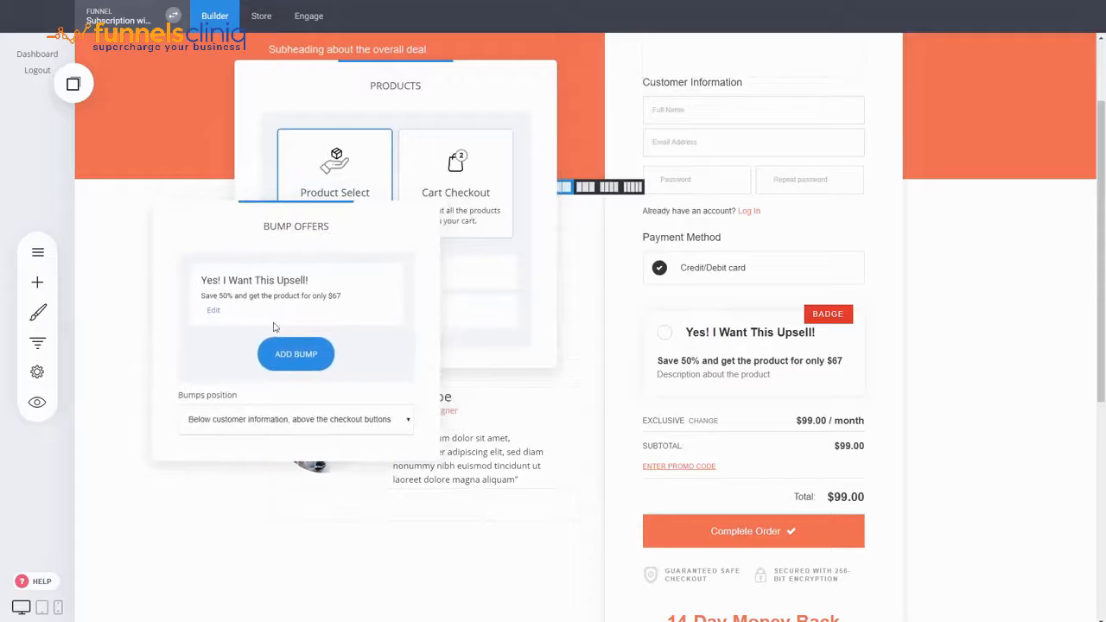
{"action": "left_click", "coordinate": [296, 354]}
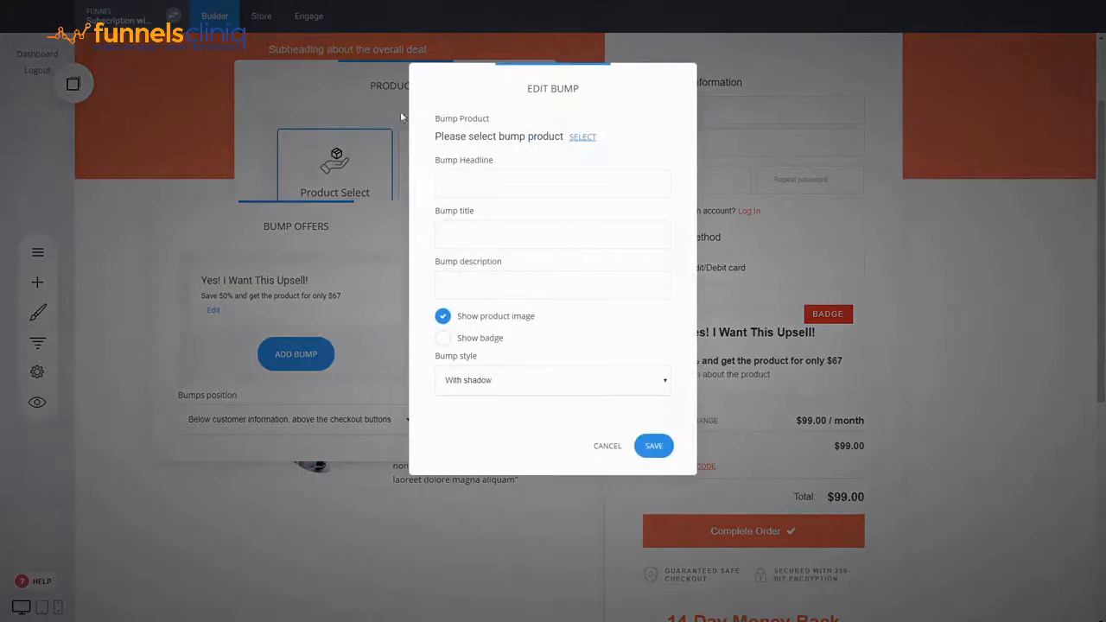
{"action": "left_click", "coordinate": [606, 446]}
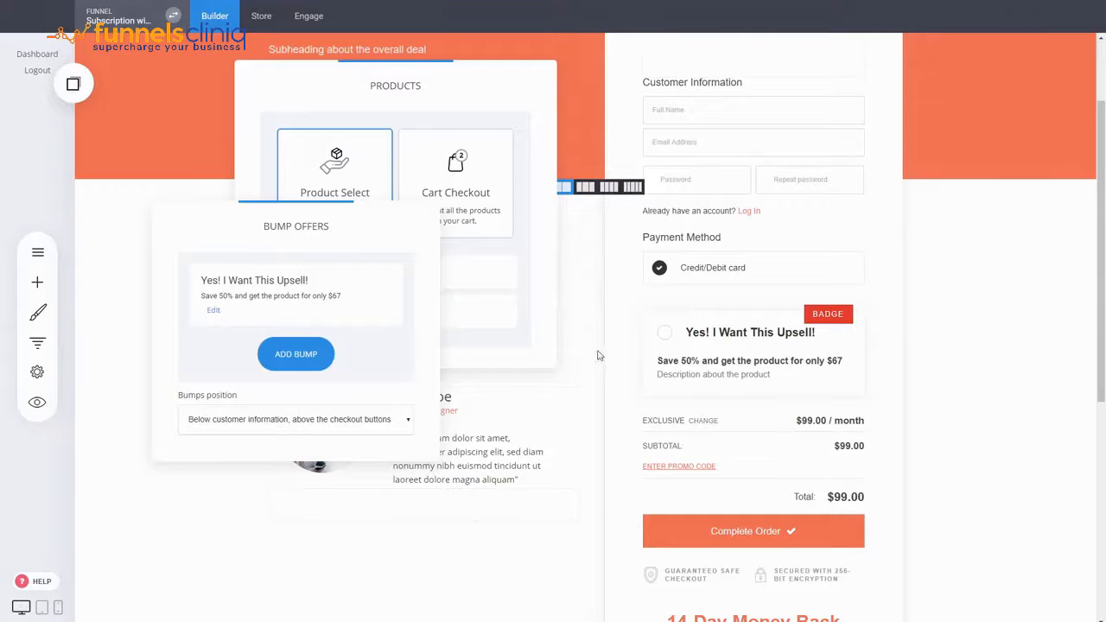
Step: Open the existing bump offer for editing and review its product choices, headline, title and description
{"action": "left_click", "coordinate": [214, 311]}
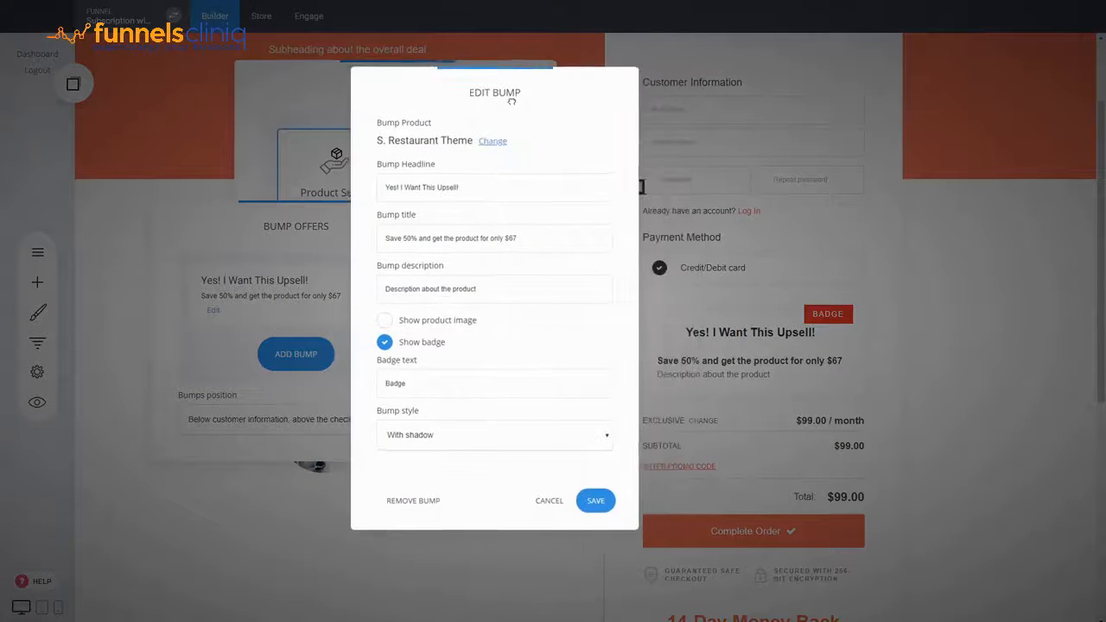
{"action": "left_click", "coordinate": [491, 140]}
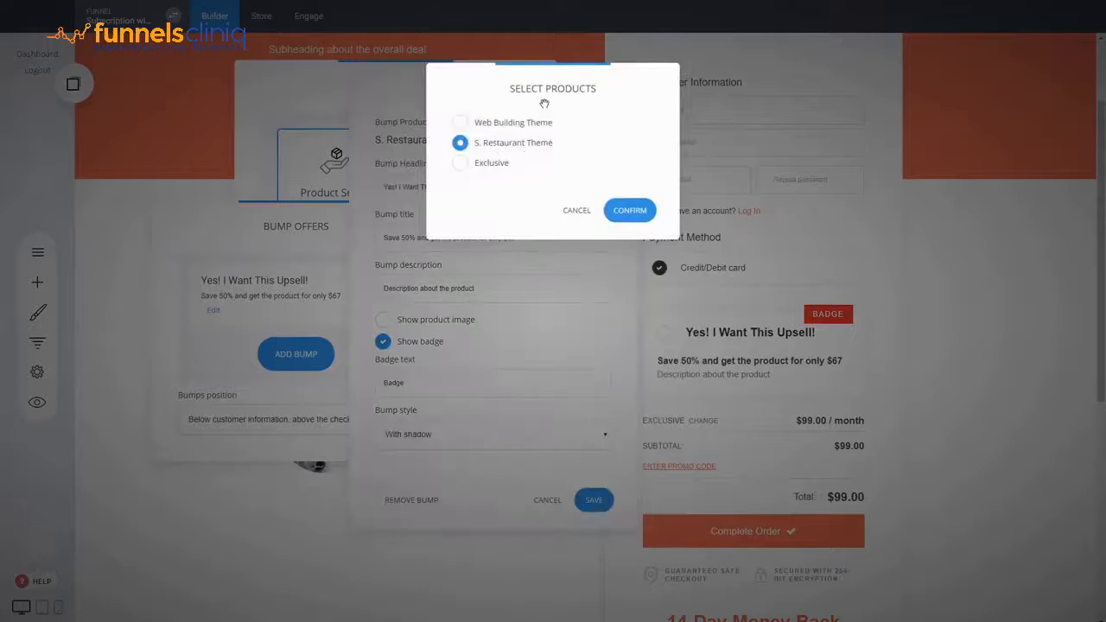
{"action": "left_click", "coordinate": [578, 215]}
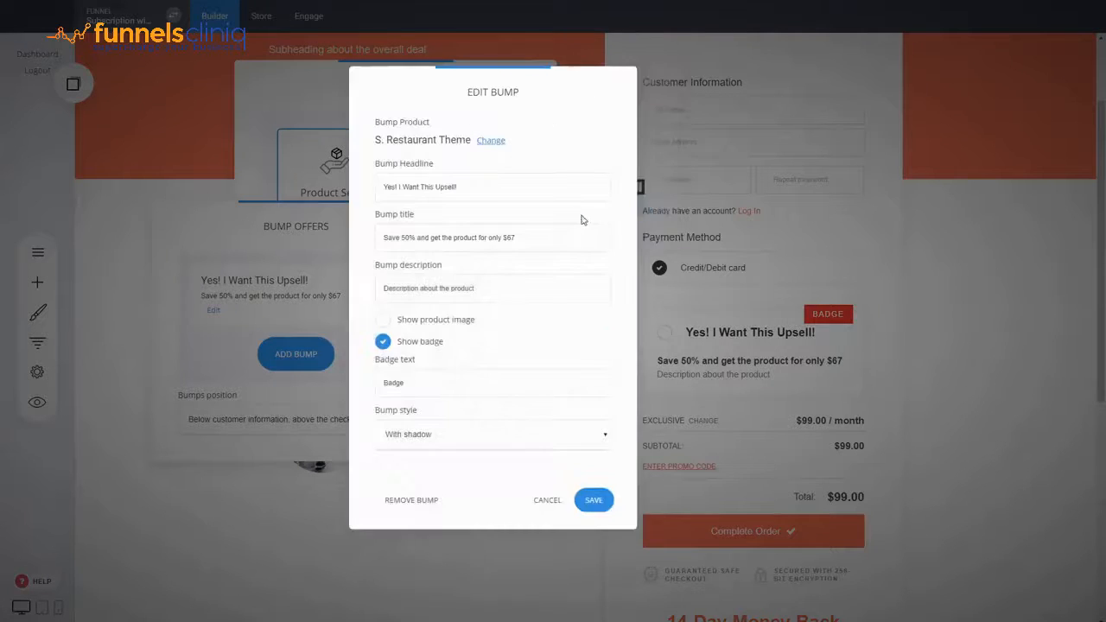
{"action": "left_click_drag", "start_coordinate": [506, 185], "coordinate": [382, 186]}
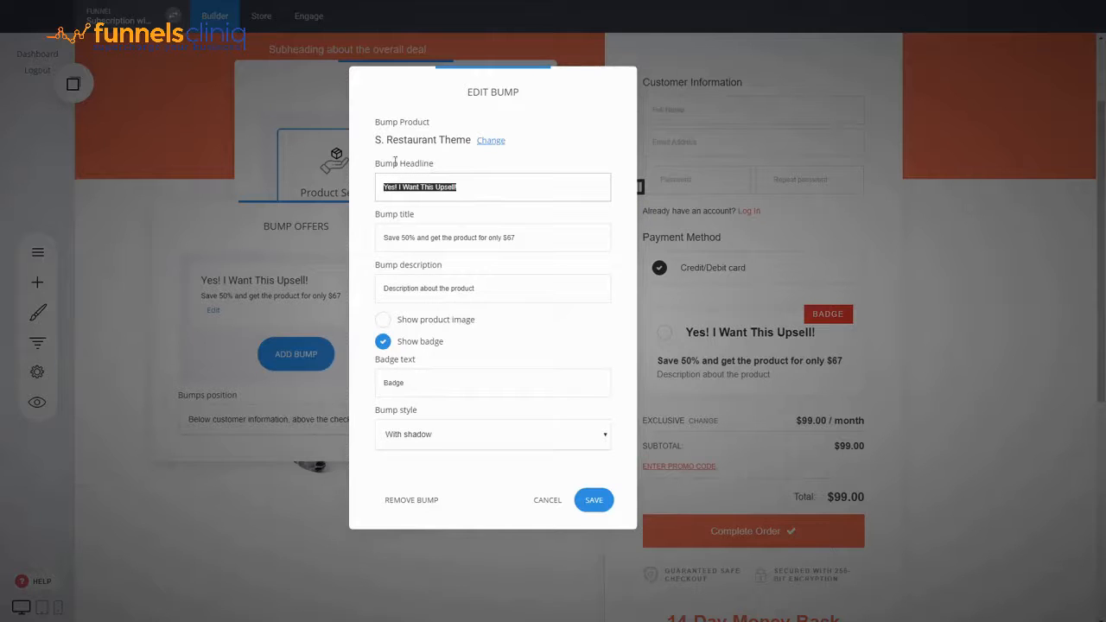
{"action": "left_click_drag", "start_coordinate": [520, 85], "coordinate": [482, 77]}
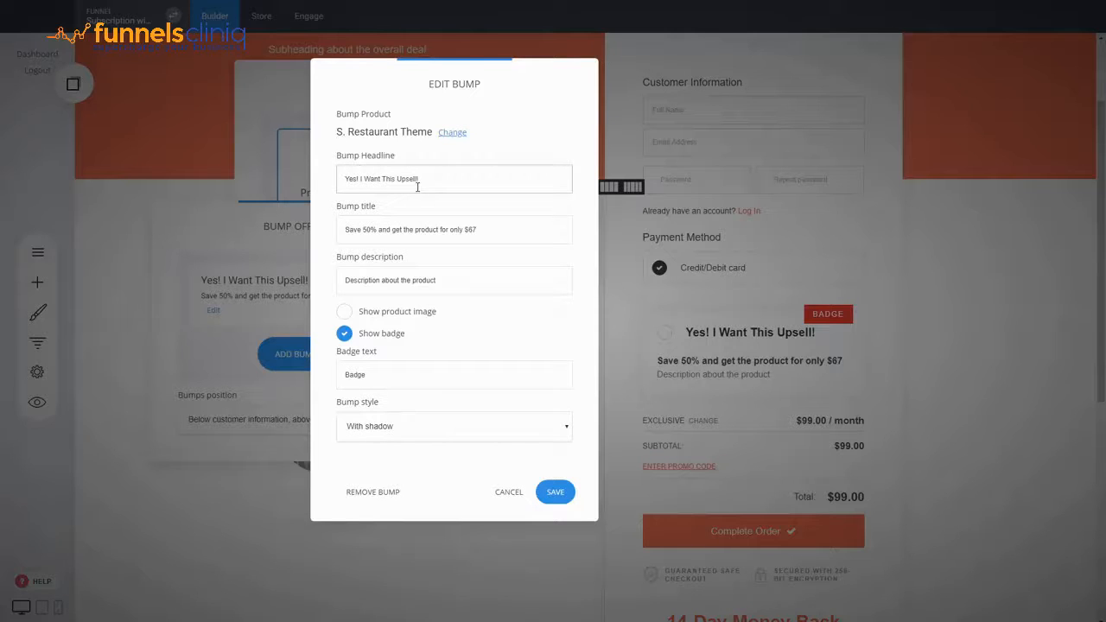
{"action": "left_click", "coordinate": [409, 241]}
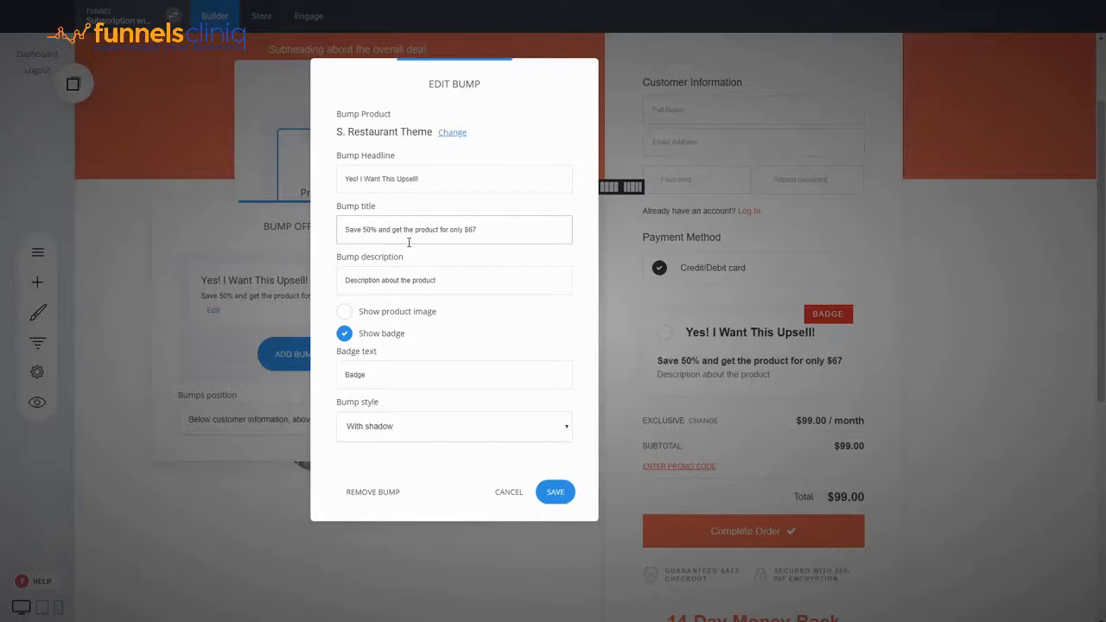
{"action": "left_click", "coordinate": [365, 259]}
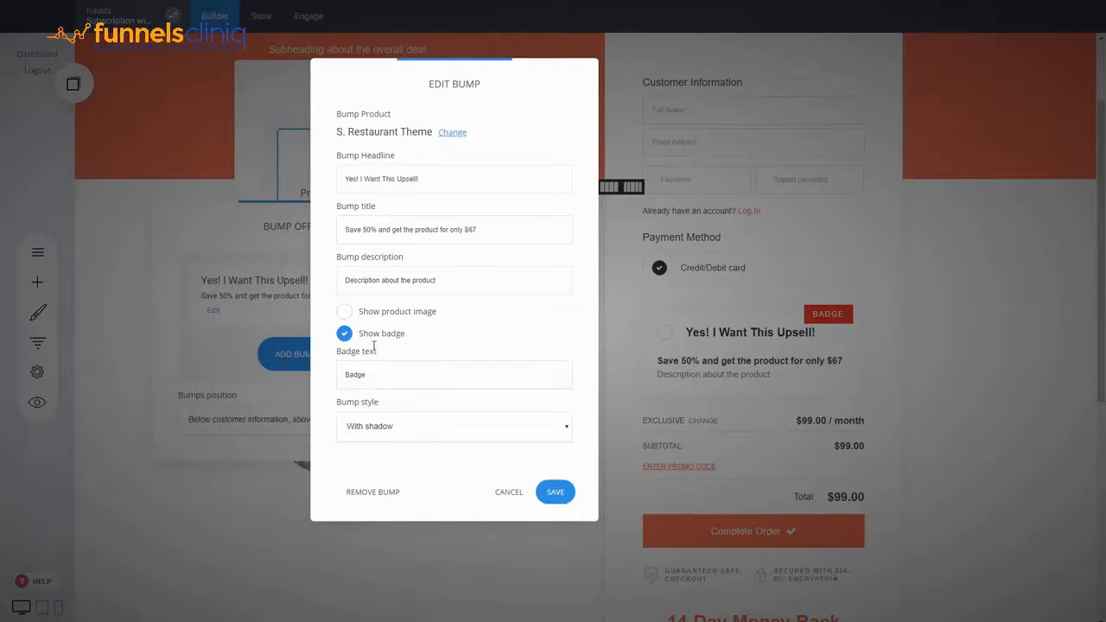
Step: Set the bump offer's badge text to "LIMITED DEAL"
{"action": "left_click_drag", "start_coordinate": [386, 368], "coordinate": [249, 374]}
{"action": "type", "text": "LIMI TED"}
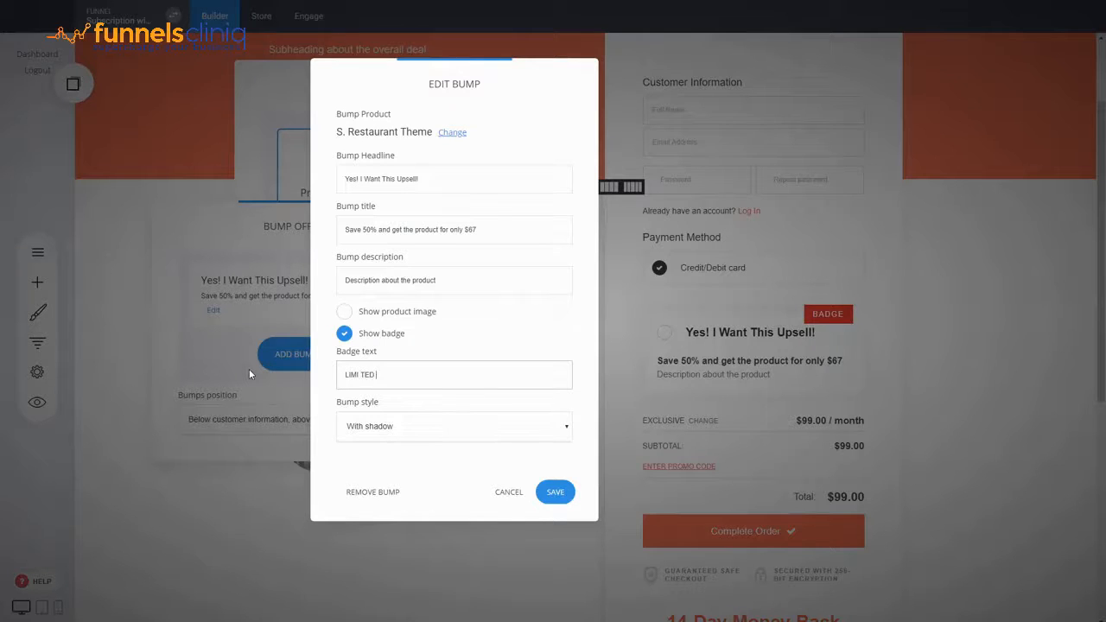
{"action": "key", "text": "BackSpace"}
{"action": "key", "text": "BackSpace"}
{"action": "key", "text": "BackSpace"}
{"action": "key", "text": "BackSpace"}
{"action": "type", "text": "TED DEAL"}
Step: Set the bump offer's badge text to "50% OFF", give it the dashed-border style and save the bump
{"action": "left_click_drag", "start_coordinate": [440, 373], "coordinate": [258, 376]}
{"action": "type", "text": "50% OFF"}
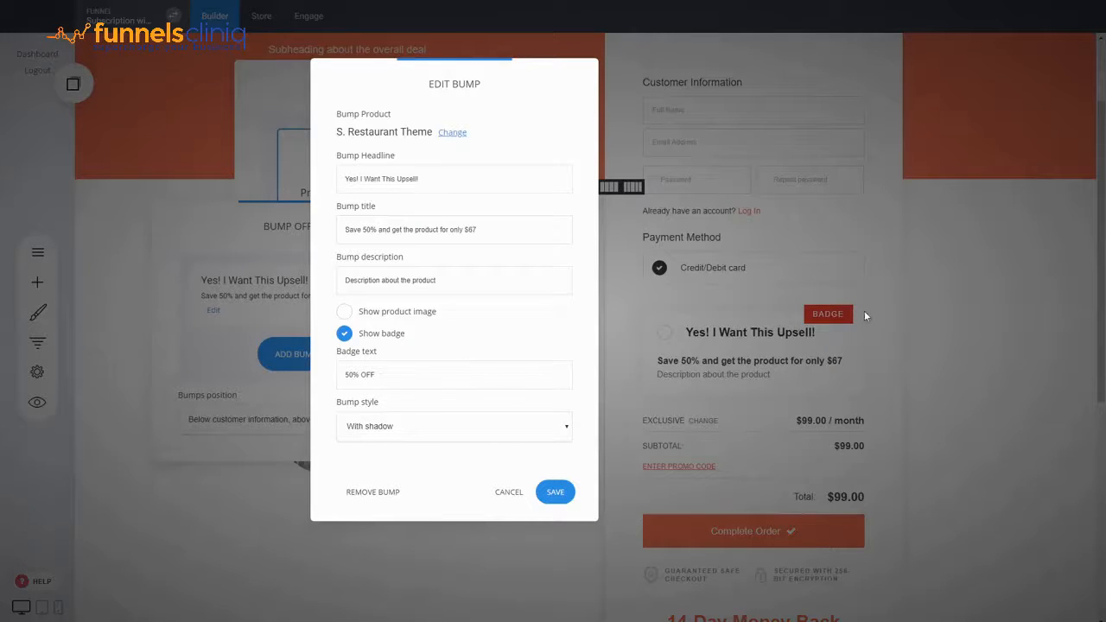
{"action": "left_click", "coordinate": [419, 460]}
{"action": "left_click", "coordinate": [557, 492]}
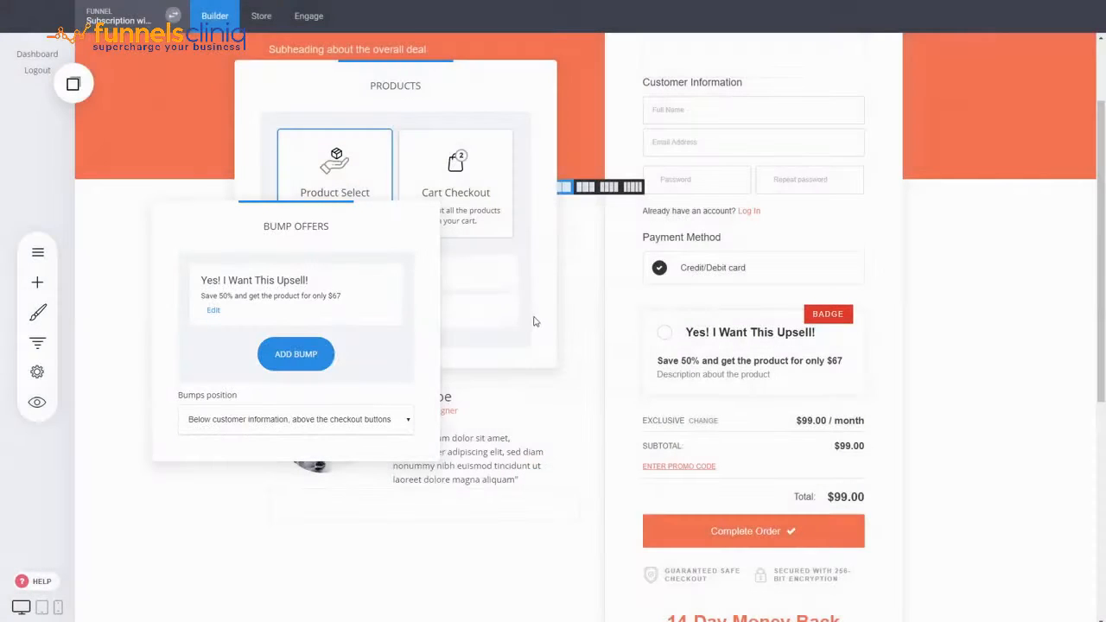
{"action": "left_click", "coordinate": [528, 343]}
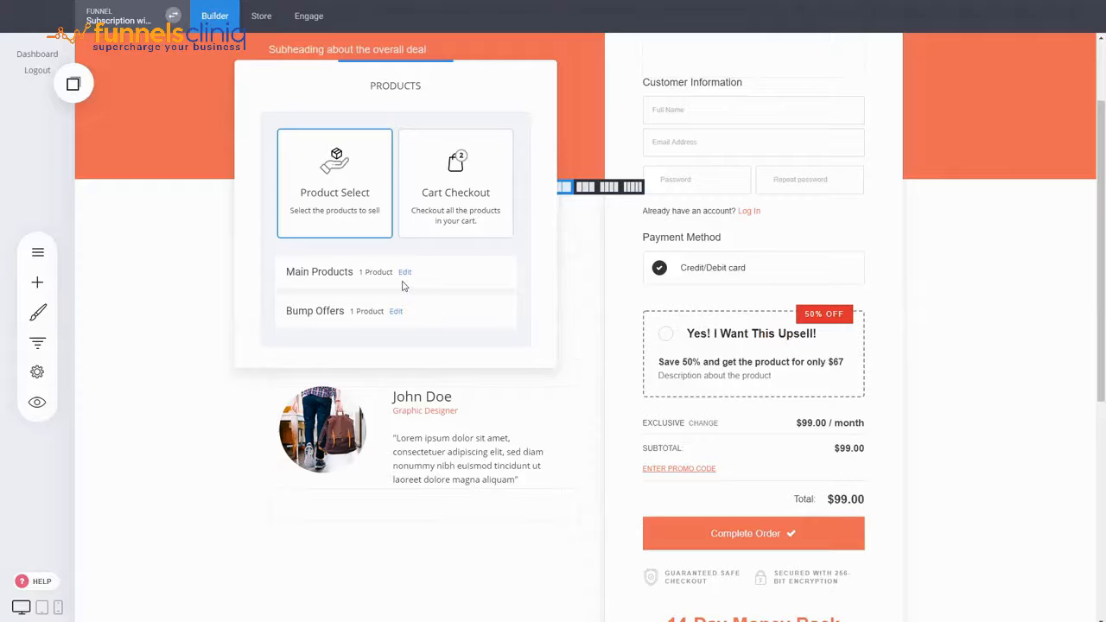
Step: Reopen the checkout's bump offers and review the available bump position options
{"action": "left_click", "coordinate": [396, 311]}
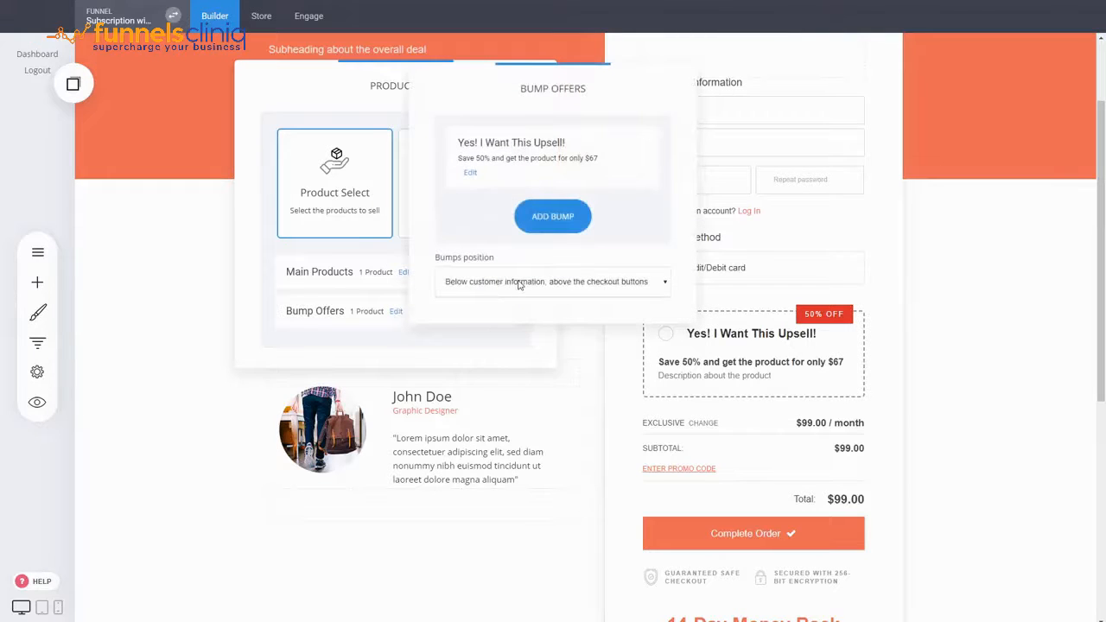
{"action": "left_click", "coordinate": [510, 310]}
{"action": "left_click", "coordinate": [492, 307]}
{"action": "left_click", "coordinate": [459, 360]}
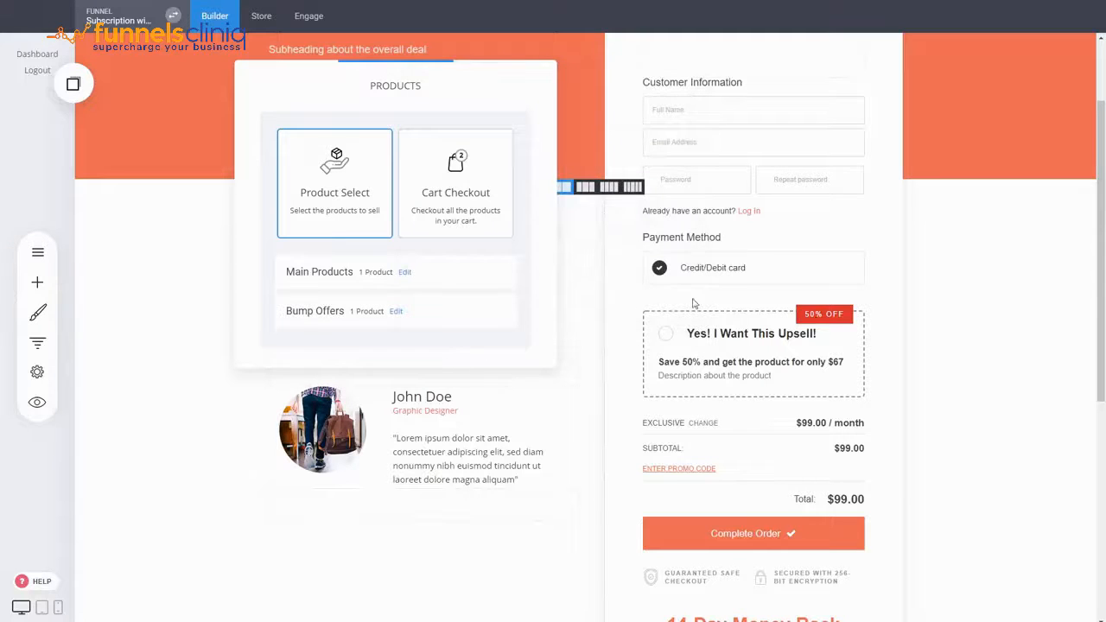
Step: Copy the checkout products widget and paste it into a new empty block above the page footer
{"action": "left_click", "coordinate": [734, 298]}
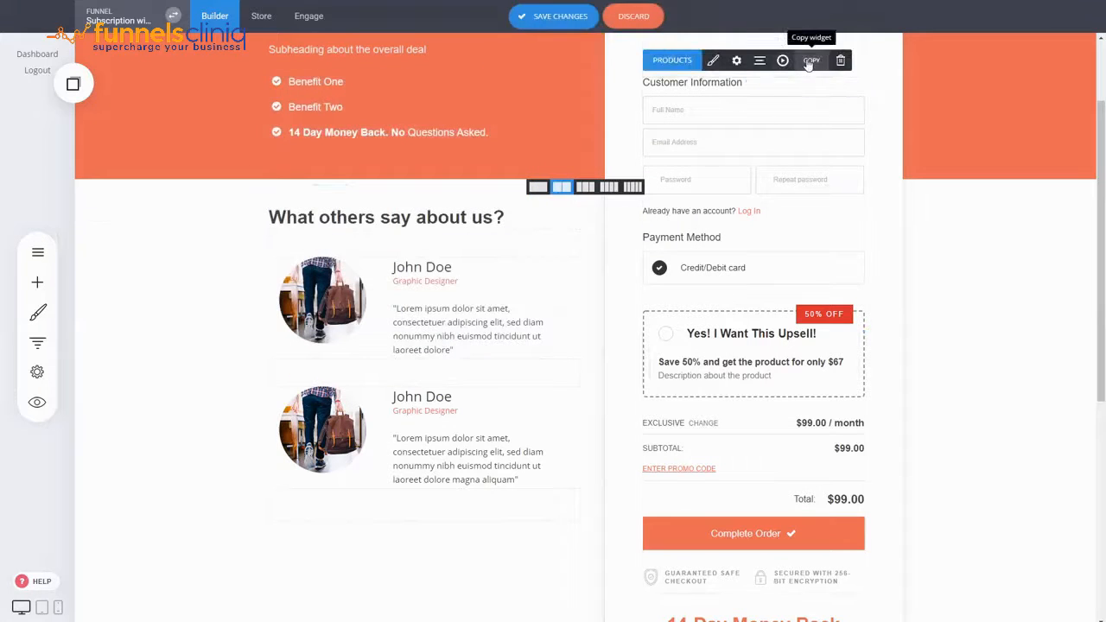
{"action": "scroll", "coordinate": [575, 375], "scroll_direction": "down", "scroll_amount": 5}
{"action": "left_click", "coordinate": [577, 415]}
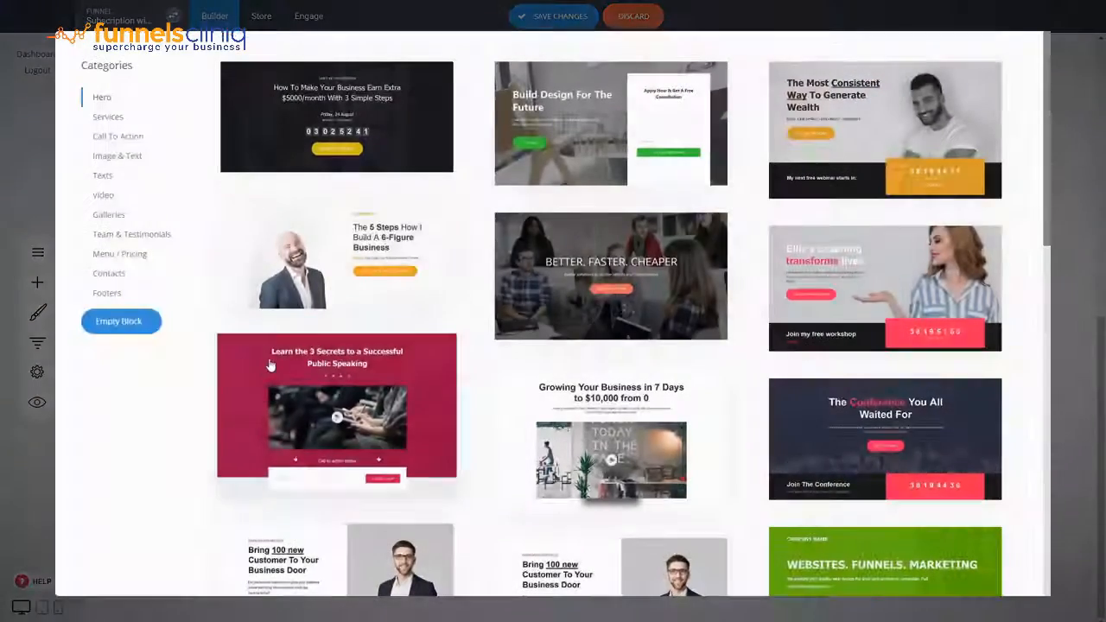
{"action": "left_click", "coordinate": [118, 320]}
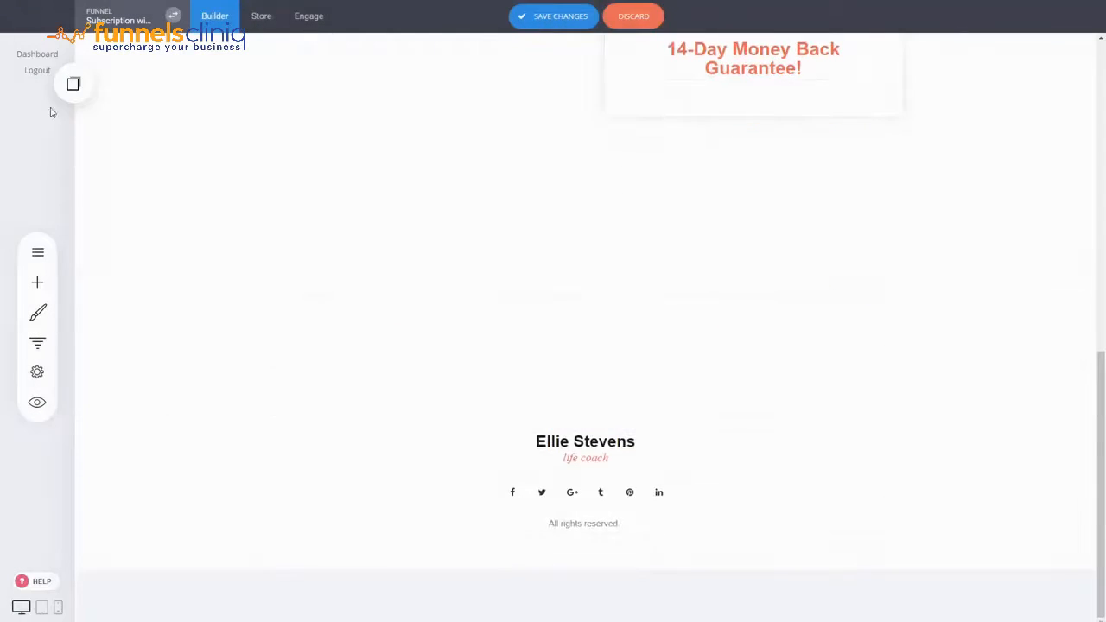
{"action": "left_click", "coordinate": [73, 84]}
{"action": "left_click_drag", "start_coordinate": [81, 106], "coordinate": [597, 321]}
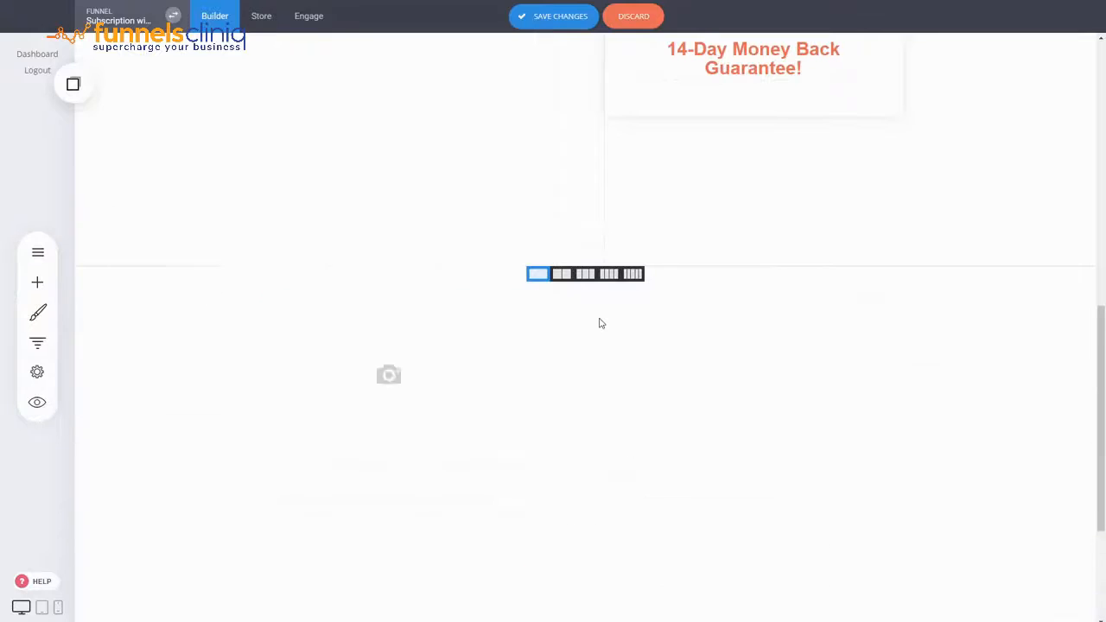
Step: Turn on the order summary in the styling of the pasted checkout widget
{"action": "scroll", "coordinate": [707, 400], "scroll_direction": "down", "scroll_amount": 1}
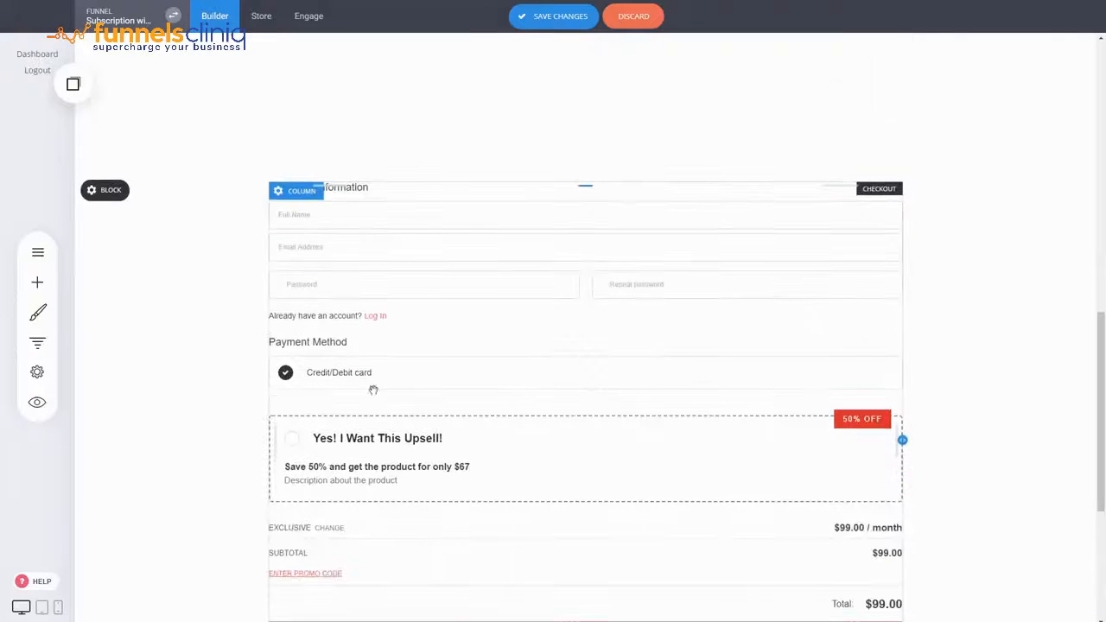
{"action": "scroll", "coordinate": [701, 383], "scroll_direction": "down", "scroll_amount": 1}
{"action": "scroll", "coordinate": [701, 384], "scroll_direction": "up", "scroll_amount": 2}
{"action": "left_click", "coordinate": [533, 449]}
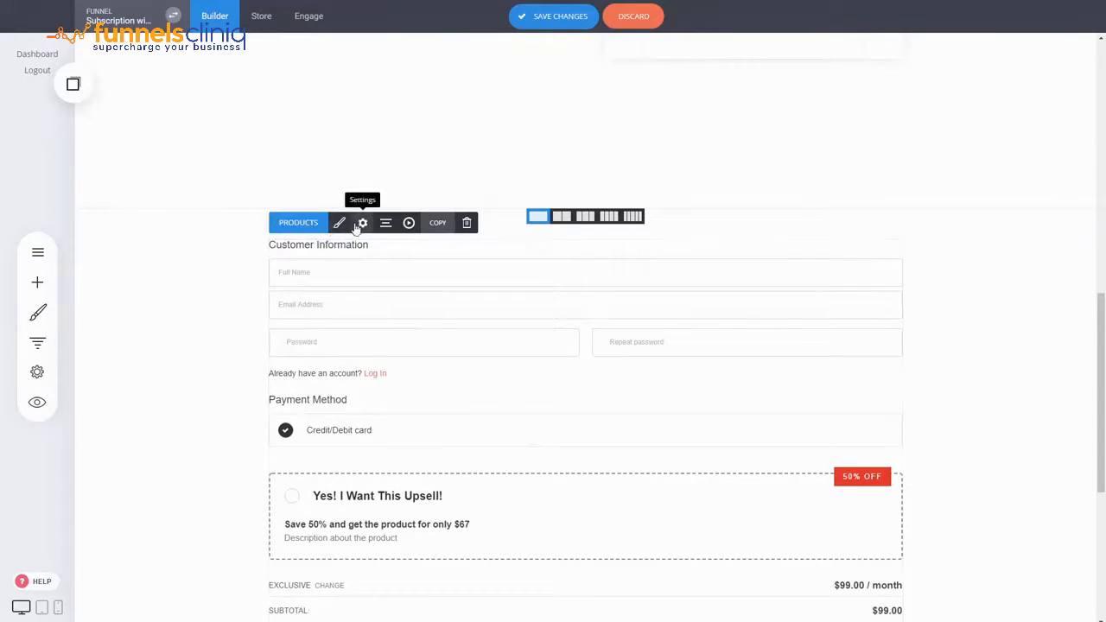
{"action": "left_click", "coordinate": [346, 225]}
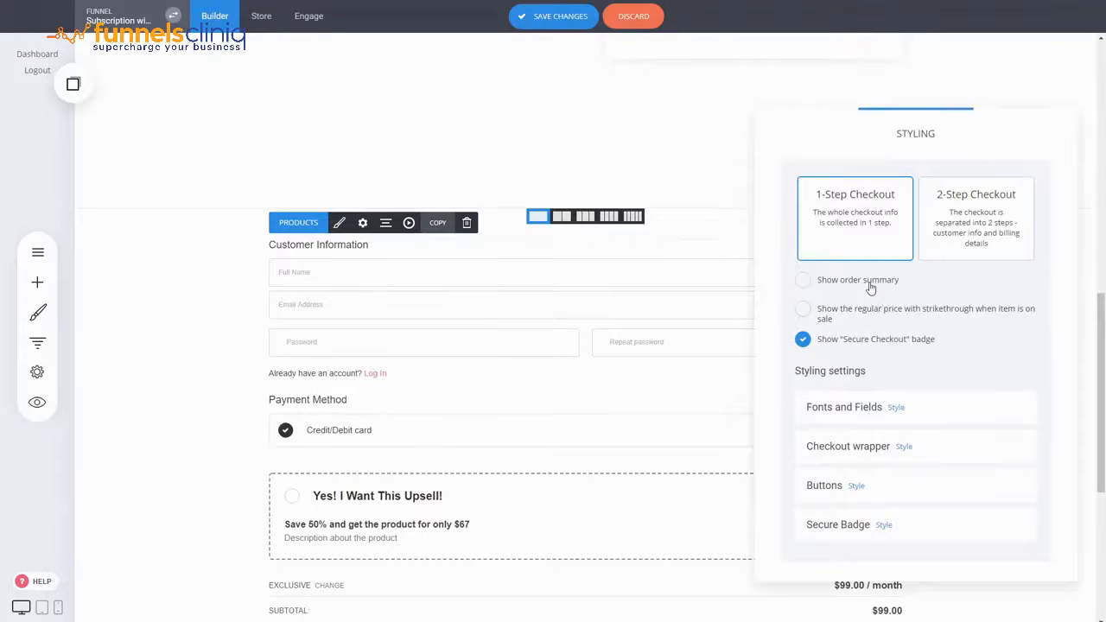
{"action": "left_click", "coordinate": [869, 281]}
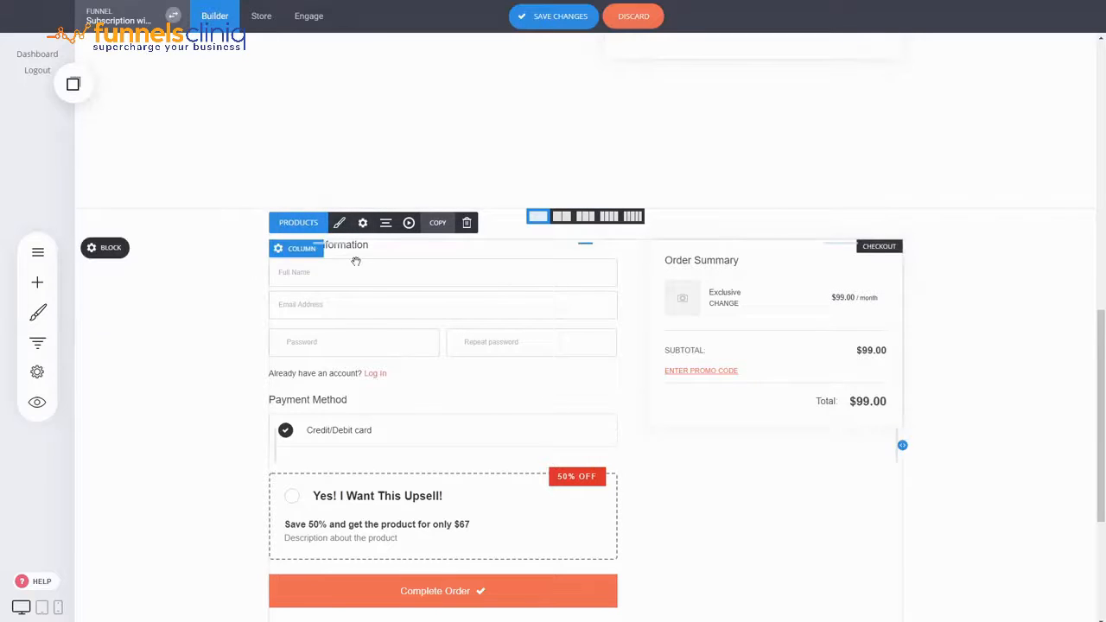
Step: Set the pasted checkout's bump position to below the order summary
{"action": "left_click", "coordinate": [303, 227]}
{"action": "left_click", "coordinate": [915, 433]}
{"action": "left_click", "coordinate": [496, 289]}
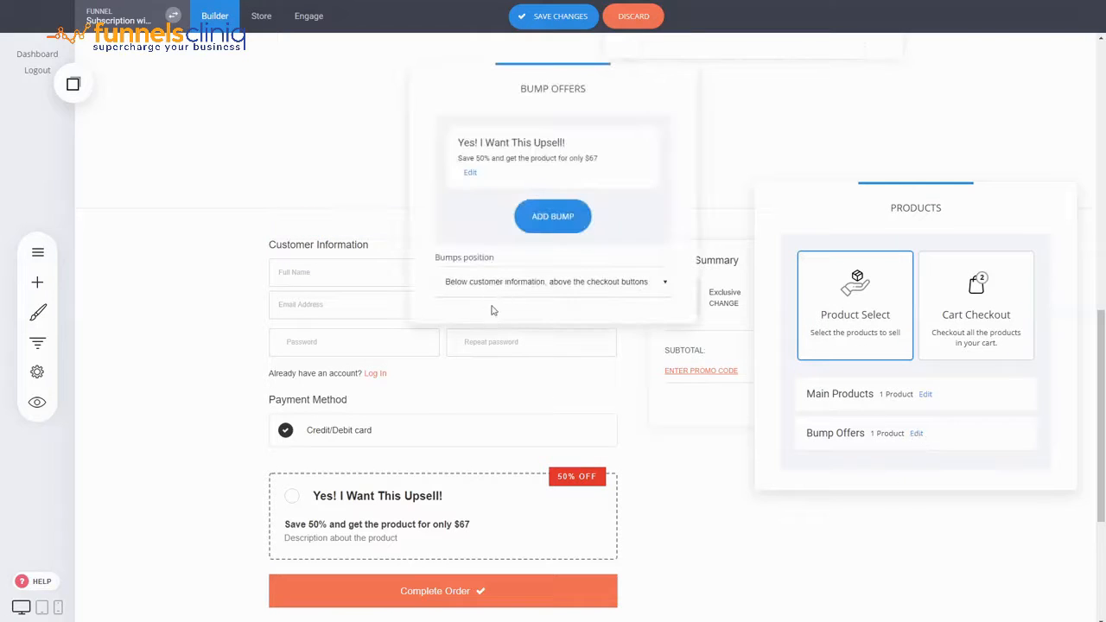
{"action": "left_click", "coordinate": [494, 312]}
{"action": "left_click", "coordinate": [523, 409]}
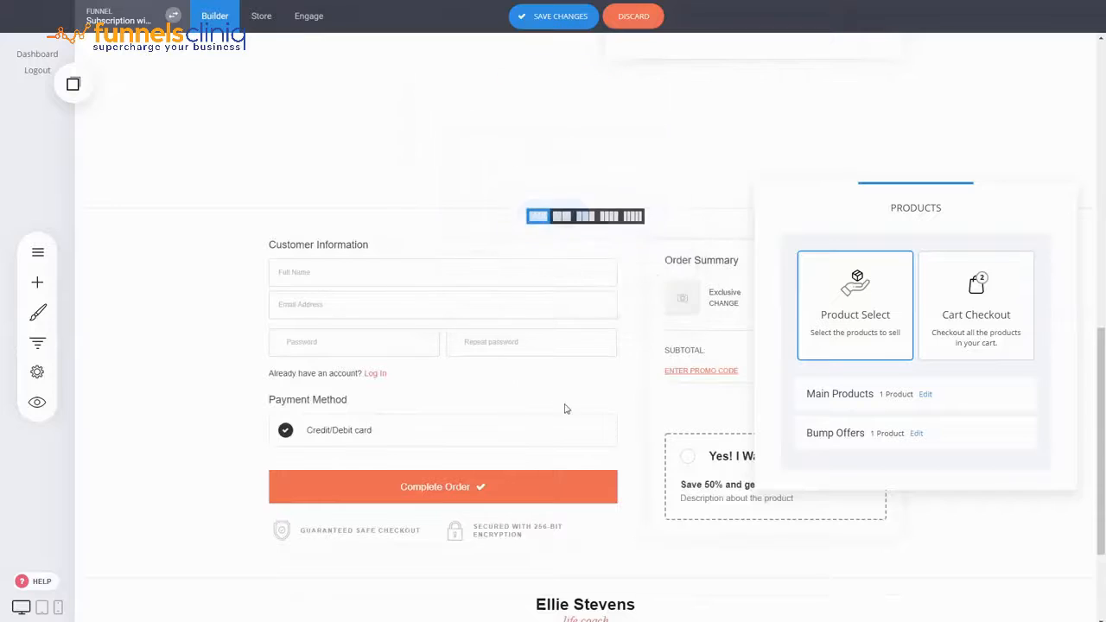
{"action": "left_click", "coordinate": [586, 411]}
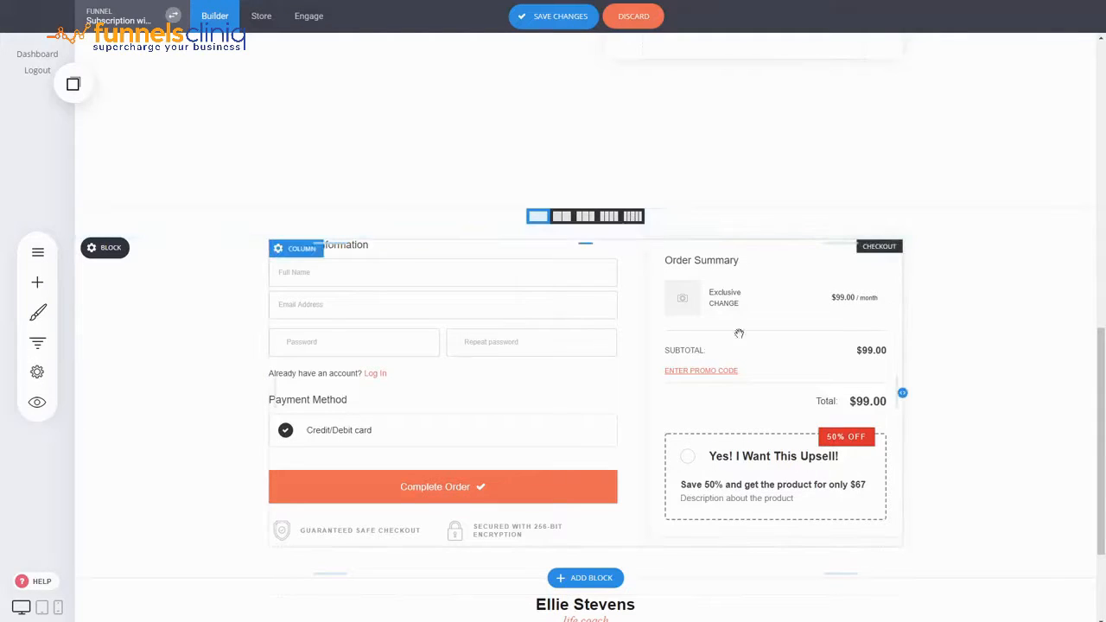
Step: Save the page changes and open the website preview
{"action": "scroll", "coordinate": [738, 333], "scroll_direction": "up", "scroll_amount": 5}
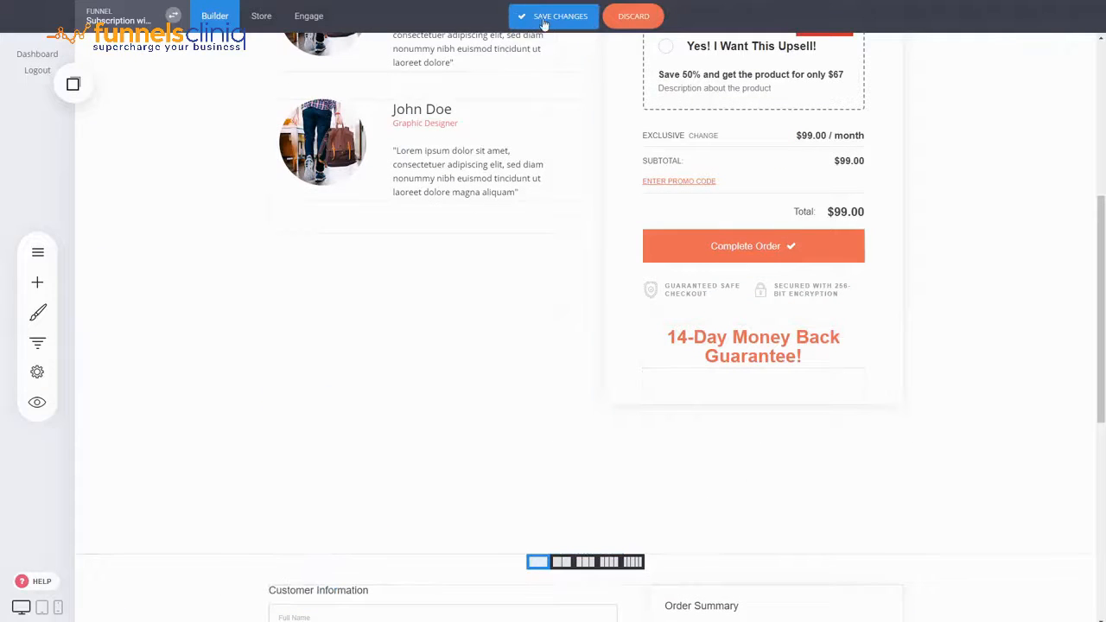
{"action": "left_click", "coordinate": [543, 24]}
{"action": "scroll", "coordinate": [579, 346], "scroll_direction": "up", "scroll_amount": 3}
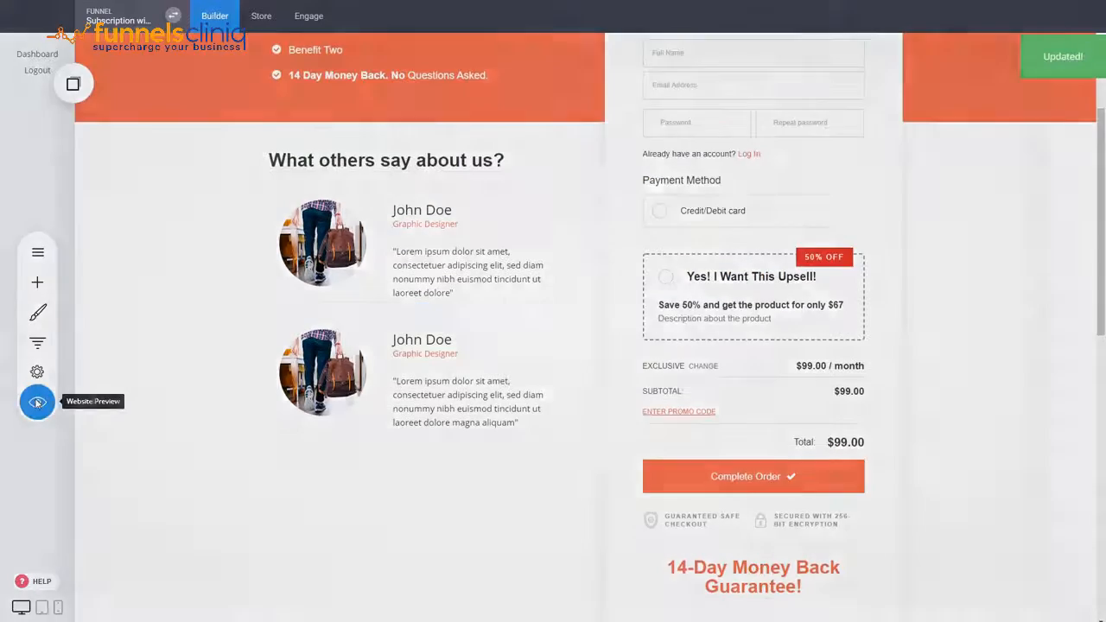
{"action": "left_click", "coordinate": [37, 402]}
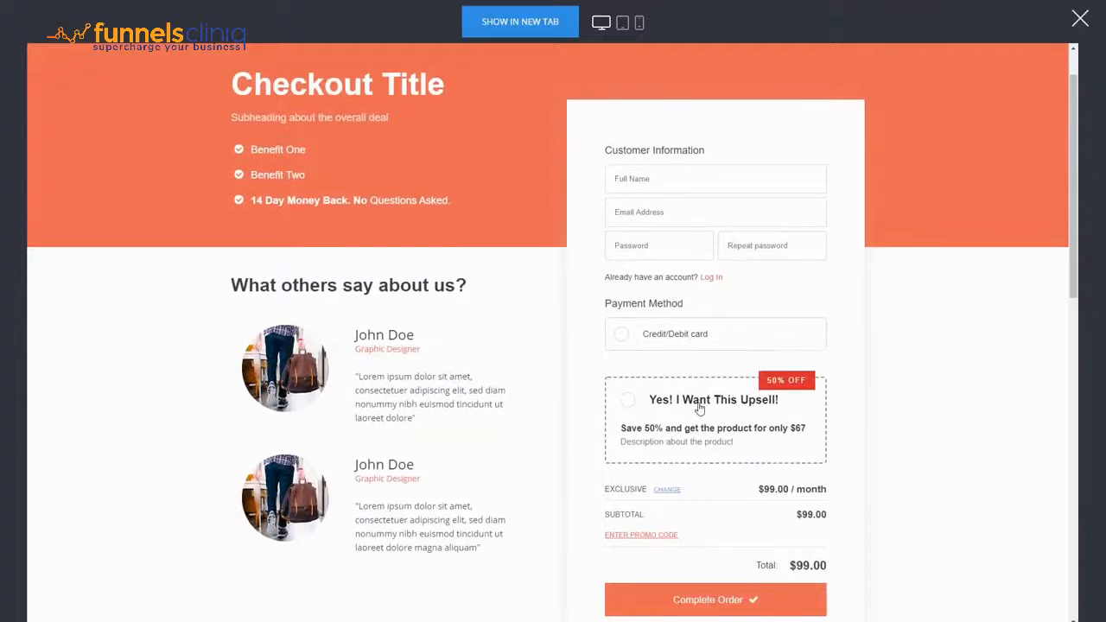
Step: Try out the upsell offer in both previewed checkout forms and examine how the order items and totals respond
{"action": "left_click", "coordinate": [700, 408]}
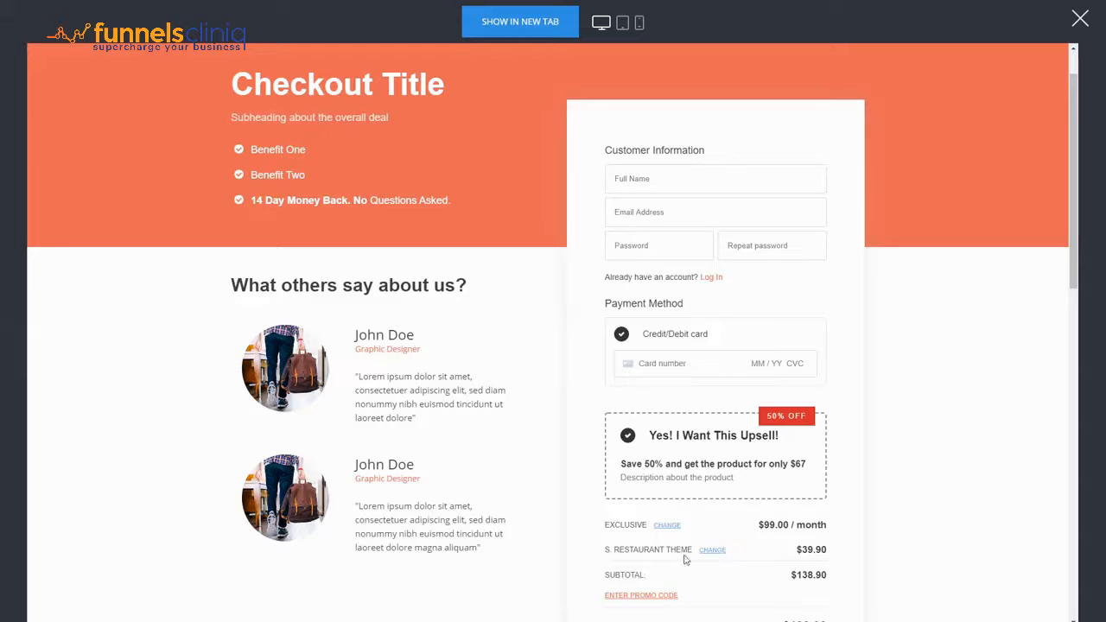
{"action": "scroll", "coordinate": [831, 505], "scroll_direction": "down", "scroll_amount": 1}
{"action": "scroll", "coordinate": [716, 446], "scroll_direction": "down", "scroll_amount": 2}
{"action": "scroll", "coordinate": [802, 430], "scroll_direction": "down", "scroll_amount": 7}
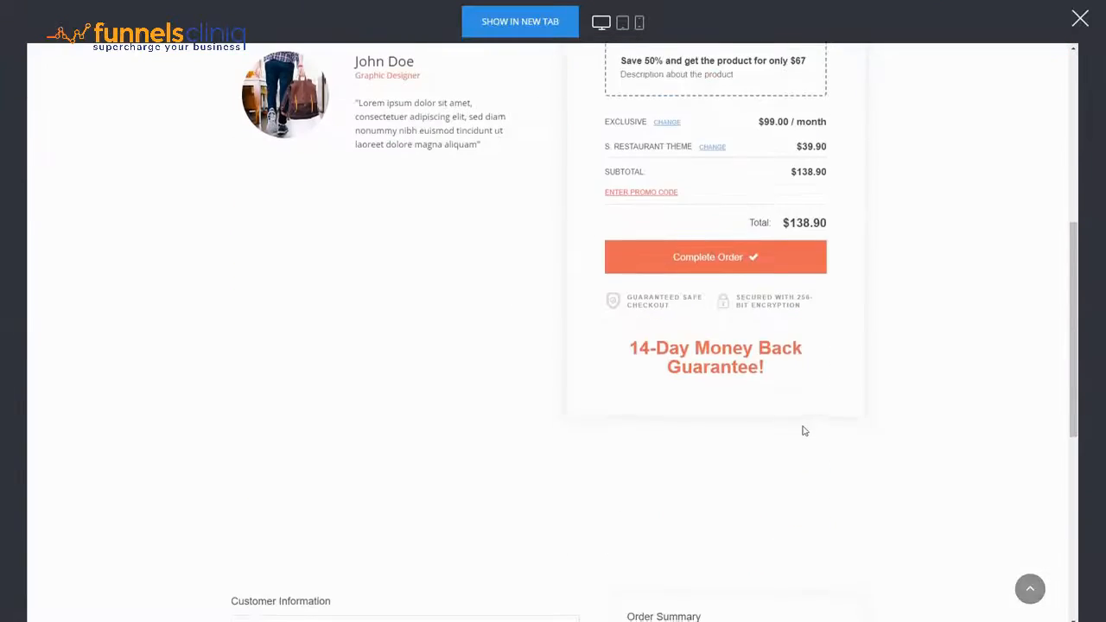
{"action": "scroll", "coordinate": [804, 429], "scroll_direction": "down", "scroll_amount": 3}
{"action": "left_click", "coordinate": [716, 452]}
{"action": "scroll", "coordinate": [716, 452], "scroll_direction": "down", "scroll_amount": 1}
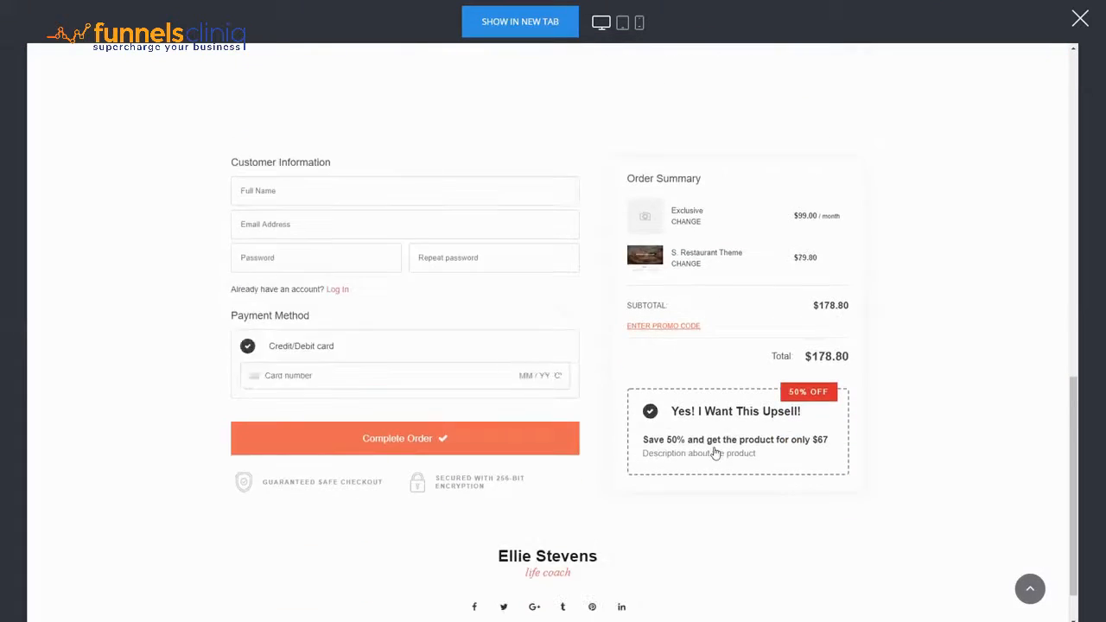
{"action": "scroll", "coordinate": [748, 430], "scroll_direction": "up", "scroll_amount": 7}
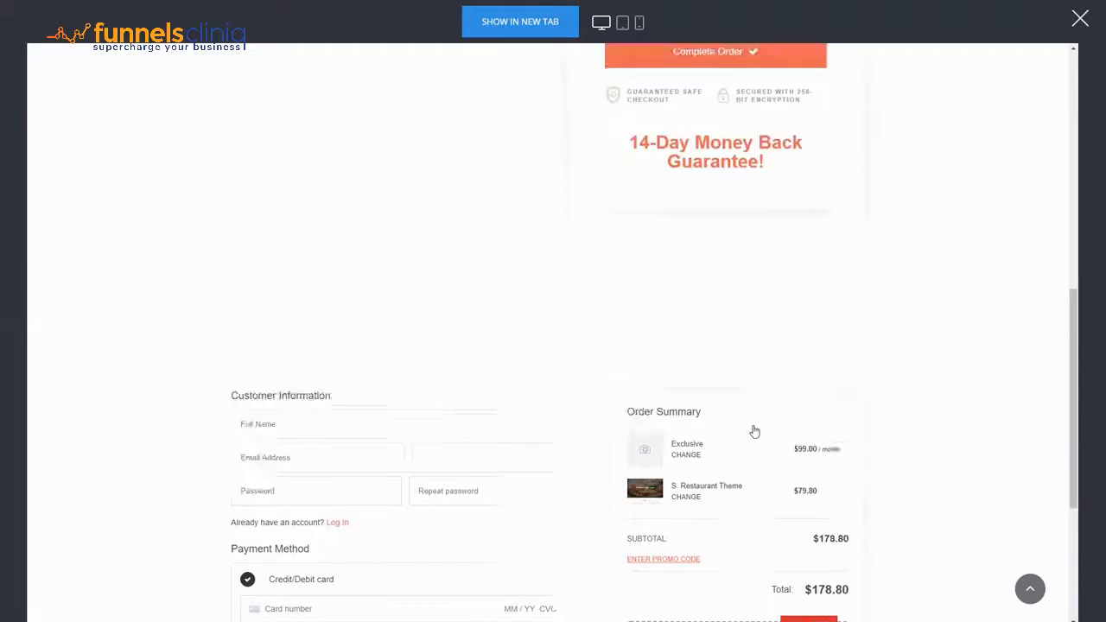
{"action": "scroll", "coordinate": [753, 432], "scroll_direction": "up", "scroll_amount": 3}
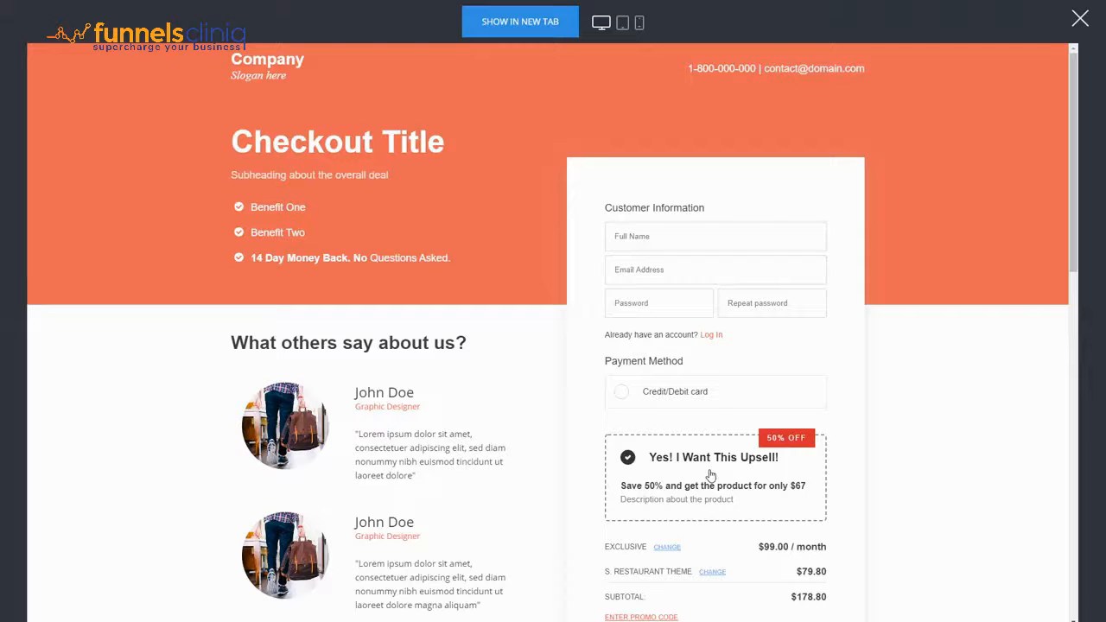
Step: Review the previewed checkout form down to its order total with the upsell selected, and close the preview
{"action": "scroll", "coordinate": [698, 471], "scroll_direction": "down", "scroll_amount": 1}
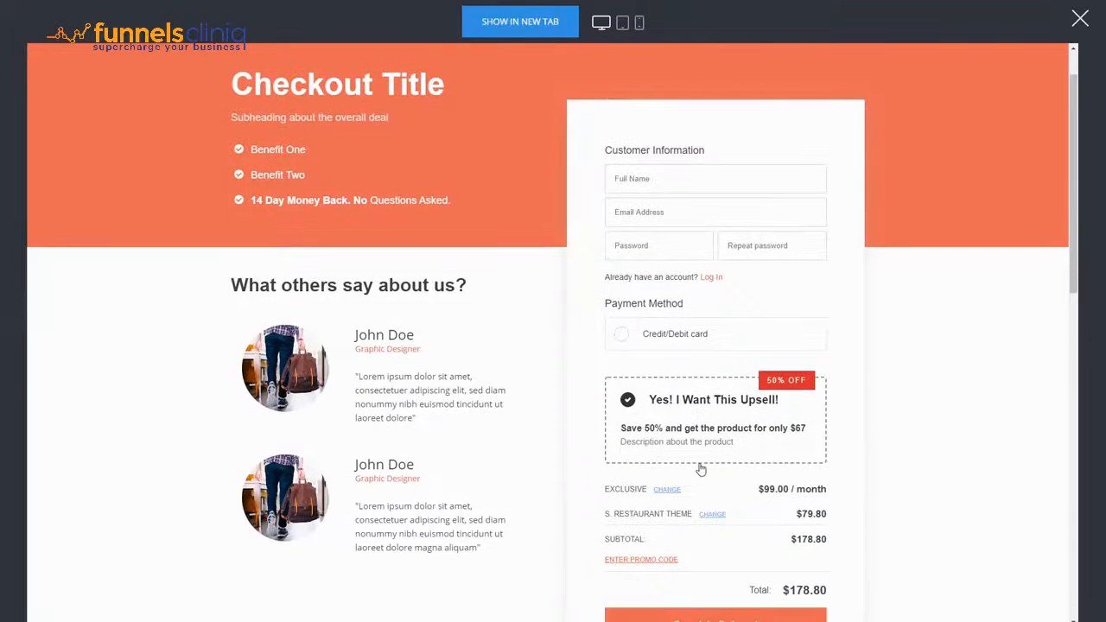
{"action": "scroll", "coordinate": [689, 462], "scroll_direction": "down", "scroll_amount": 1}
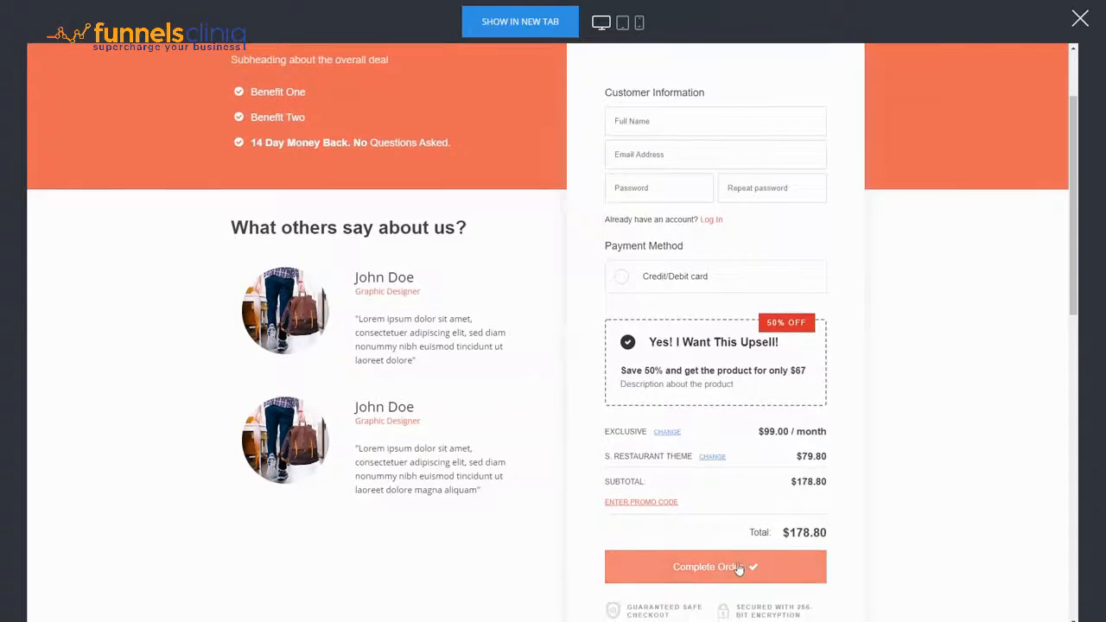
{"action": "left_click", "coordinate": [1079, 20]}
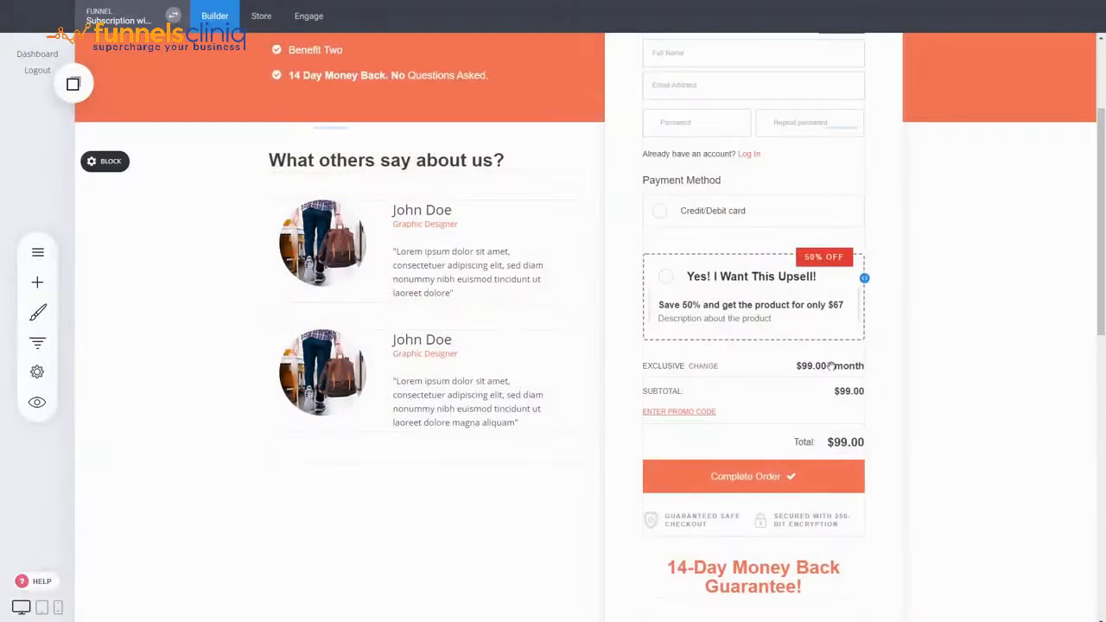
Step: Open the bump offer product settings of the checkout widget for viewing, and close them without making changes
{"action": "scroll", "coordinate": [712, 460], "scroll_direction": "up", "scroll_amount": 3}
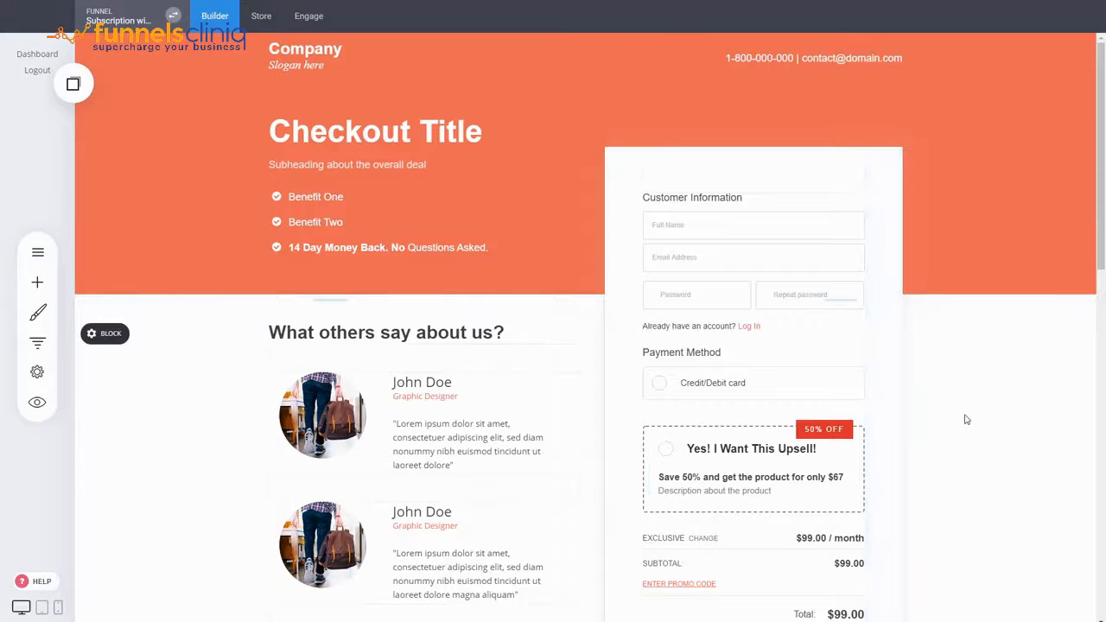
{"action": "scroll", "coordinate": [821, 389], "scroll_direction": "down", "scroll_amount": 1}
{"action": "mouse_move", "coordinate": [698, 128]}
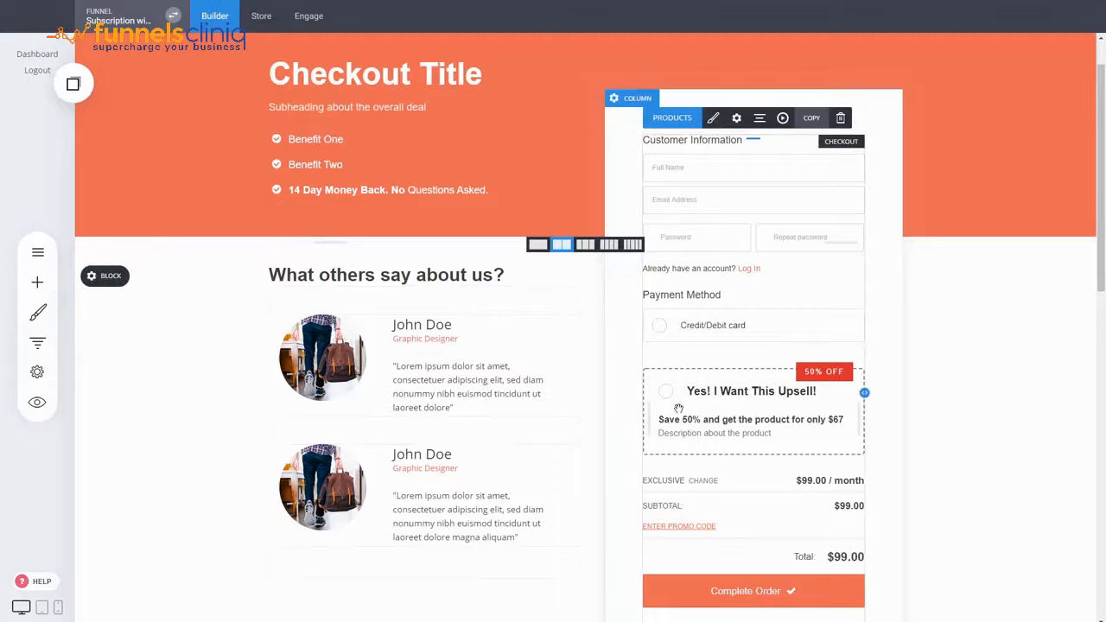
{"action": "left_click", "coordinate": [713, 117]}
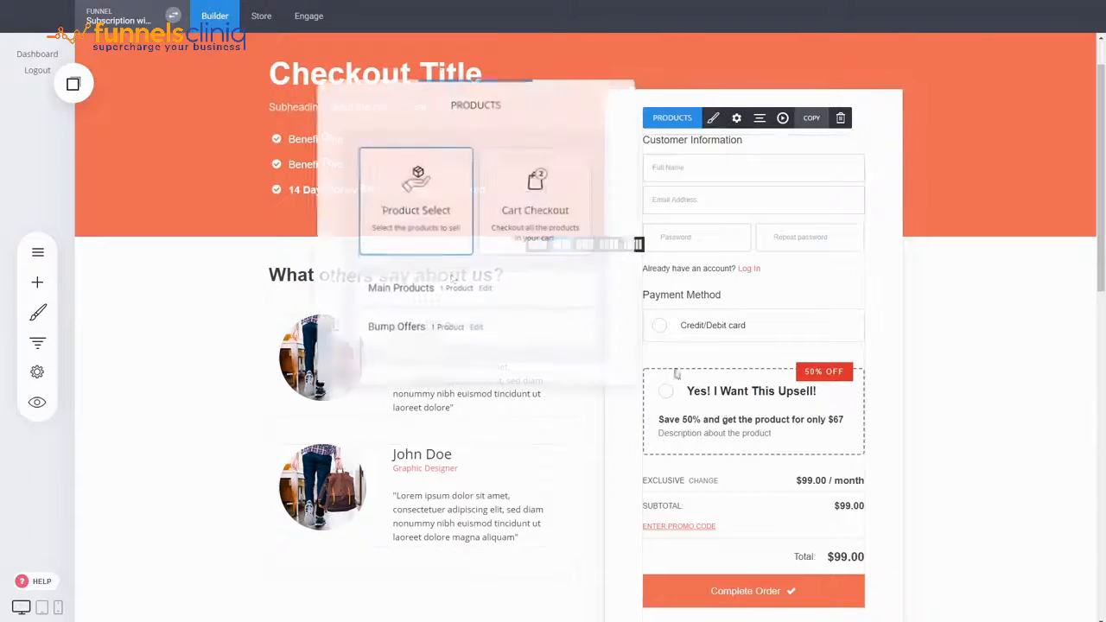
{"action": "left_click", "coordinate": [474, 330]}
{"action": "left_click", "coordinate": [741, 298]}
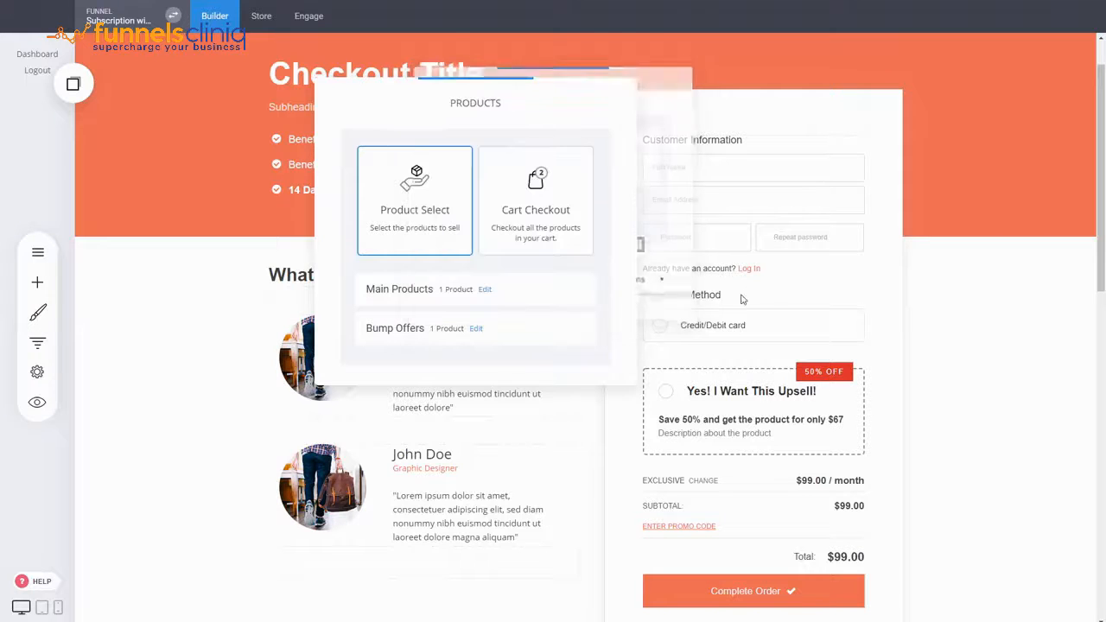
{"action": "left_click", "coordinate": [775, 267]}
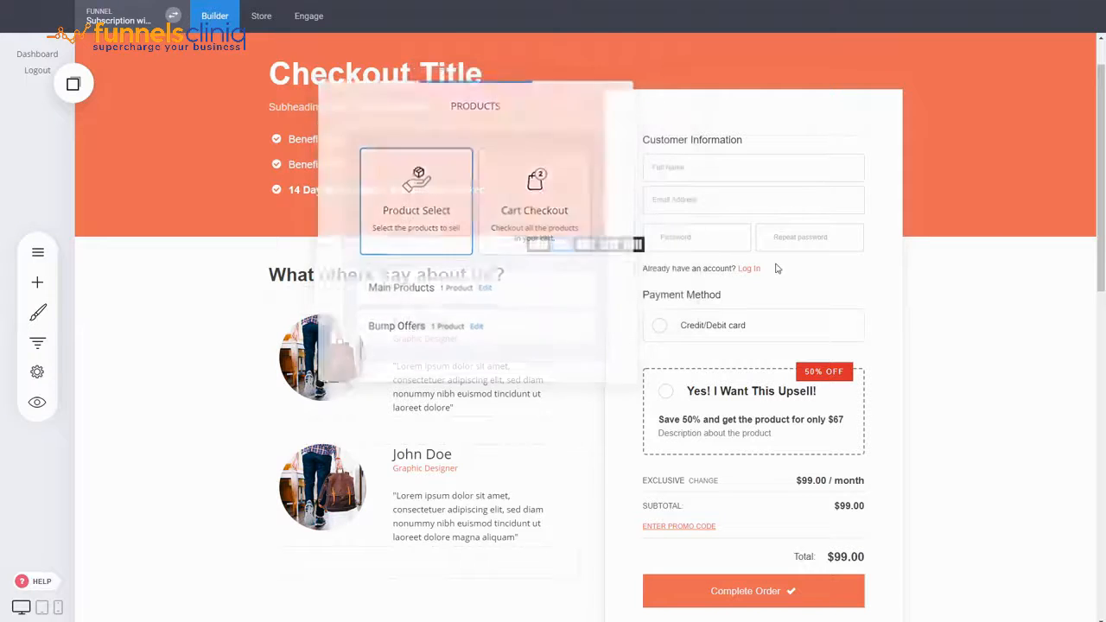
Step: View the funnel's Upsells & Downsells statistics and return to the checkout page
{"action": "left_click", "coordinate": [37, 340]}
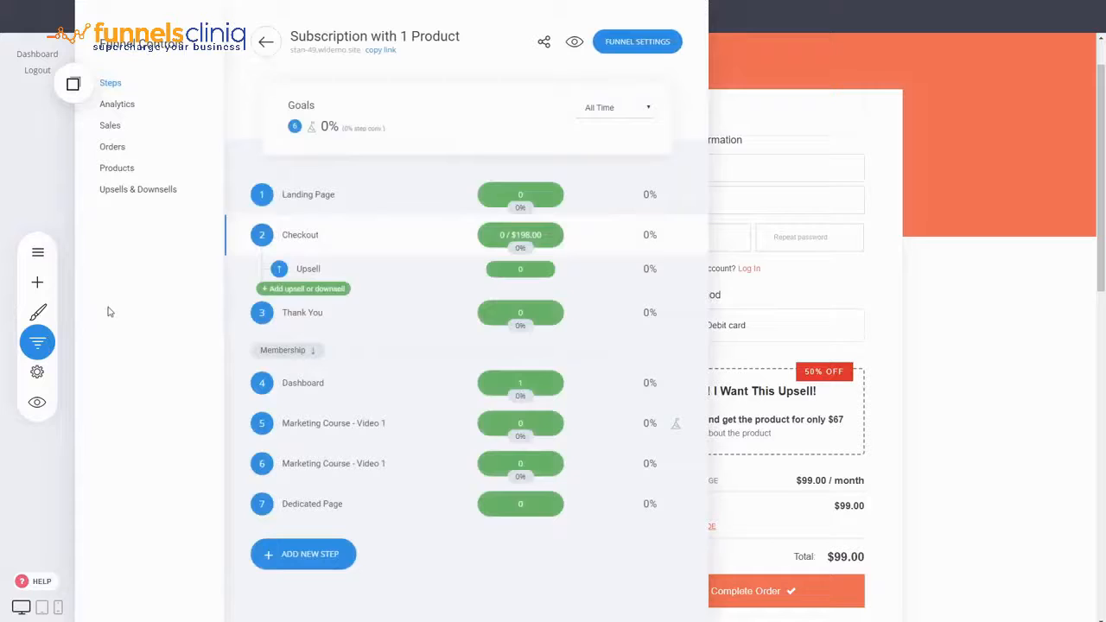
{"action": "left_click", "coordinate": [140, 197]}
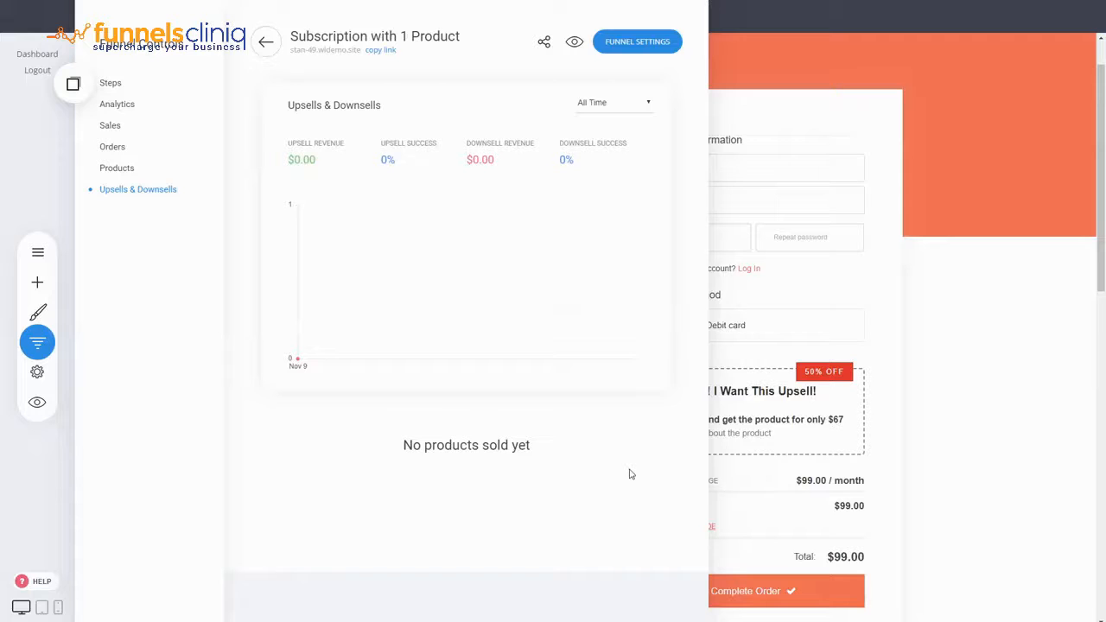
{"action": "left_click", "coordinate": [986, 411]}
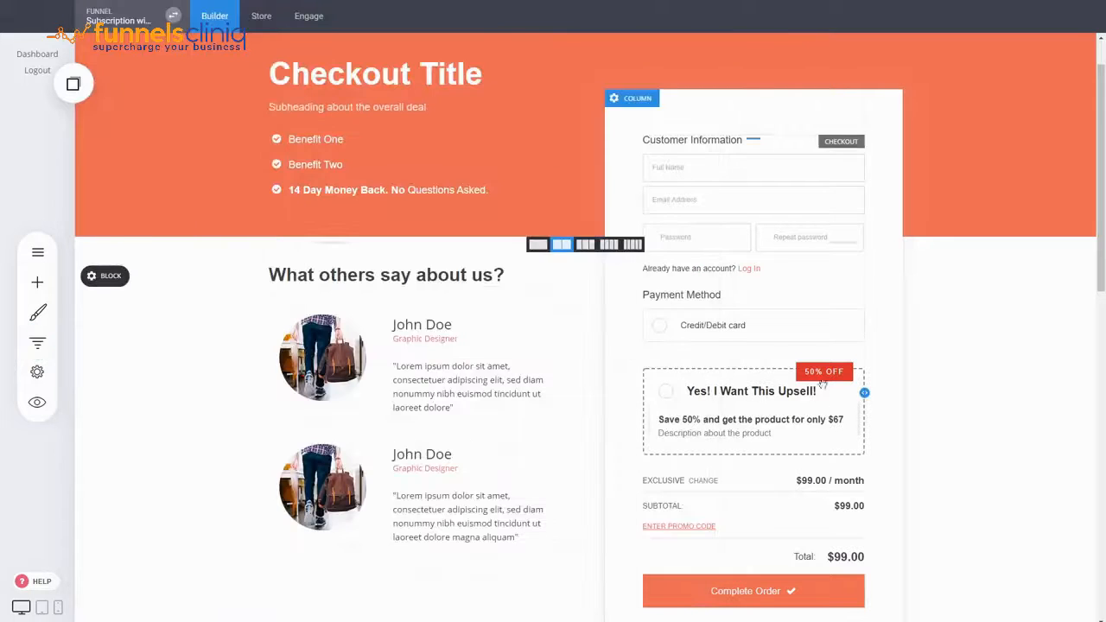